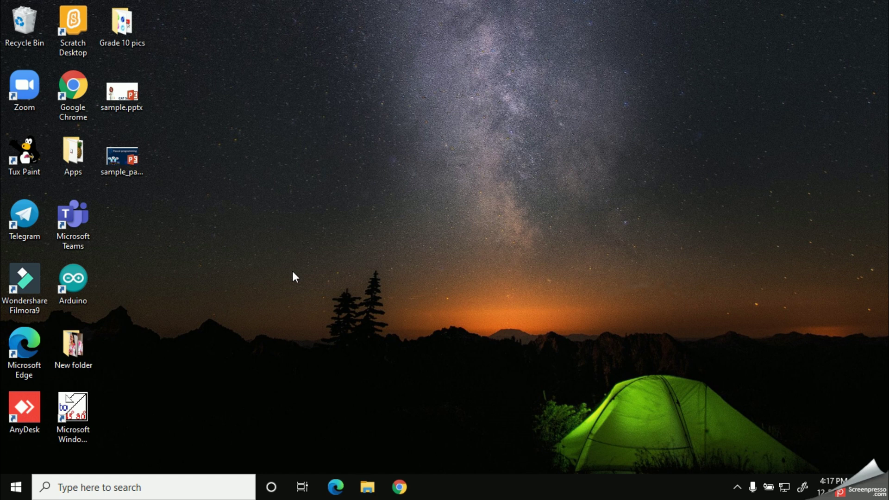
Step: Launch Chrome and run a Google search for 'gmail' to reach the Gmail sign-in page
{"action": "left_click", "coordinate": [400, 487]}
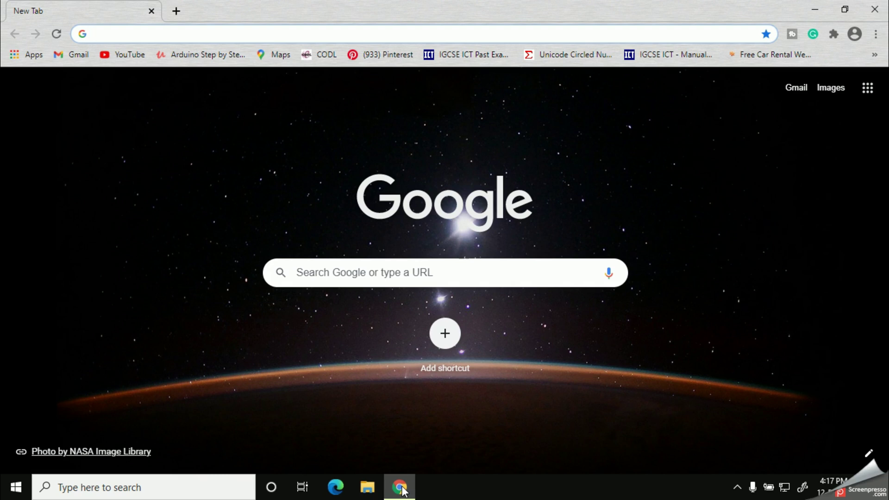
{"action": "left_click", "coordinate": [335, 279]}
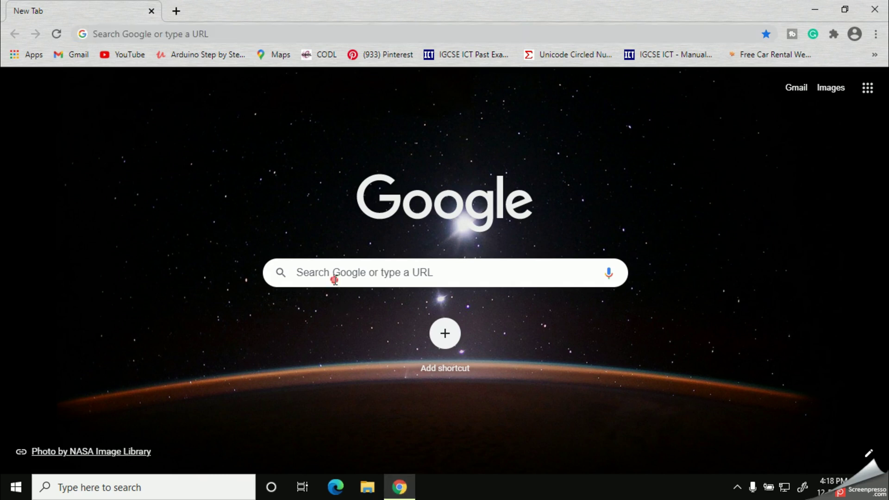
{"action": "type", "text": "g"}
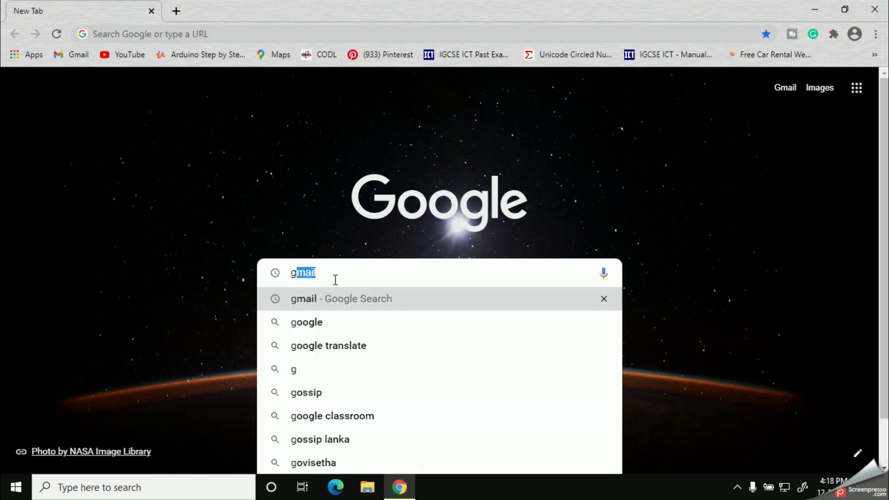
{"action": "type", "text": "mail"}
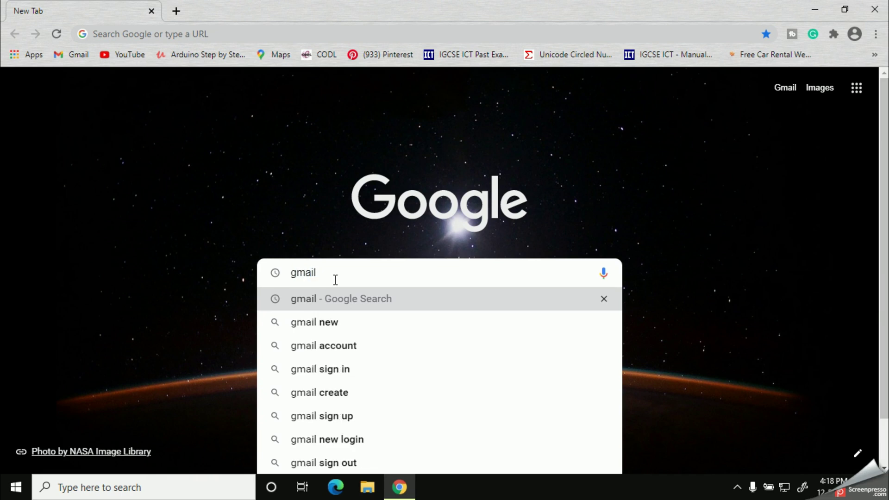
{"action": "key", "text": "Return"}
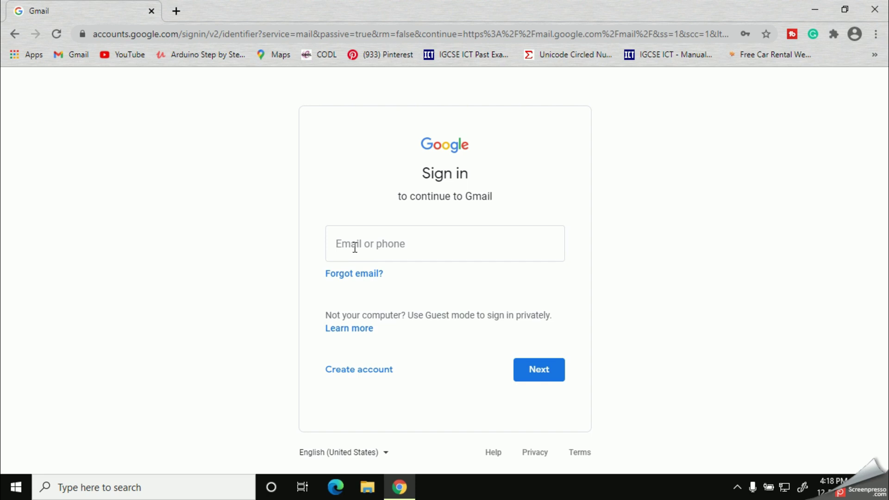
Step: Start a new Google Account via Create account, choosing For myself
{"action": "left_click", "coordinate": [353, 379]}
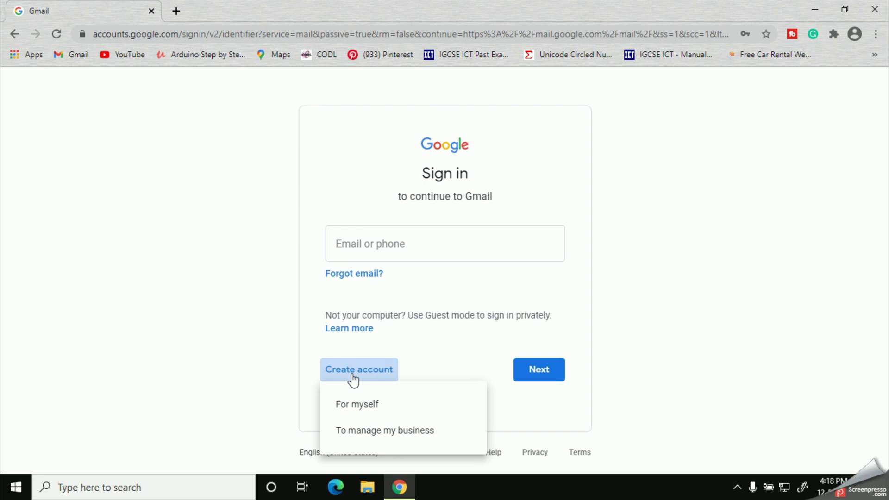
{"action": "left_click", "coordinate": [360, 403]}
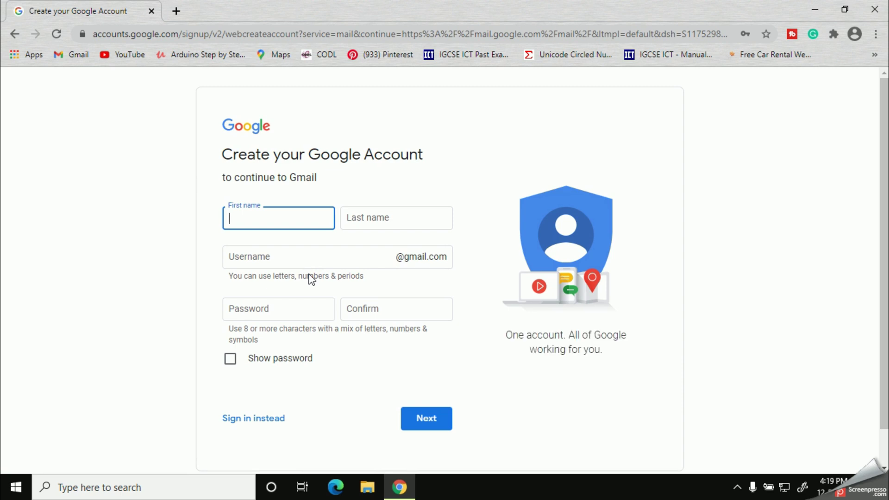
Step: Enter the account holder's first and last name in the sign-up form
{"action": "left_click", "coordinate": [255, 218]}
{"action": "key", "text": "ctrl+l"}
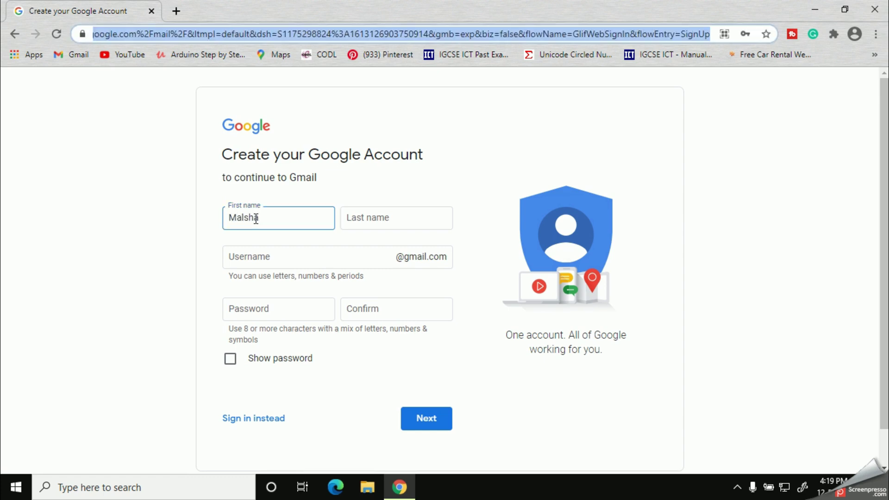
{"action": "left_click", "coordinate": [365, 219]}
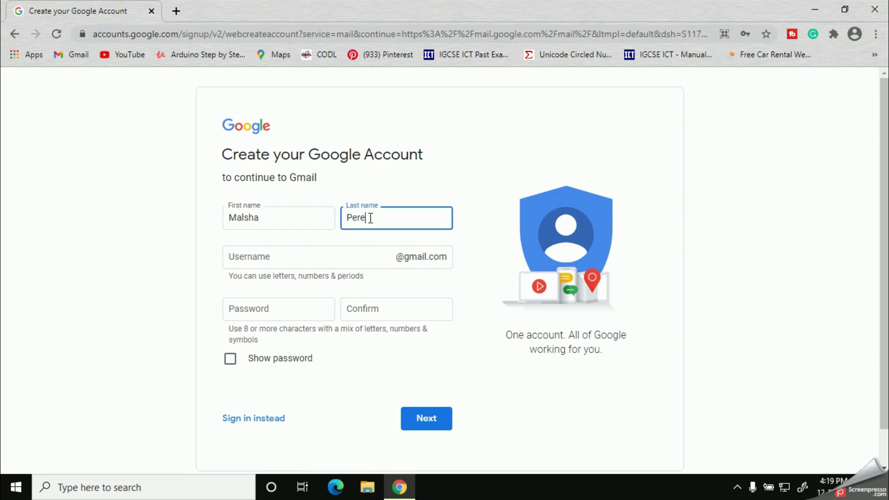
Step: Replace the suggested username with a custom one based on the name and check its availability
{"action": "left_click", "coordinate": [356, 254]}
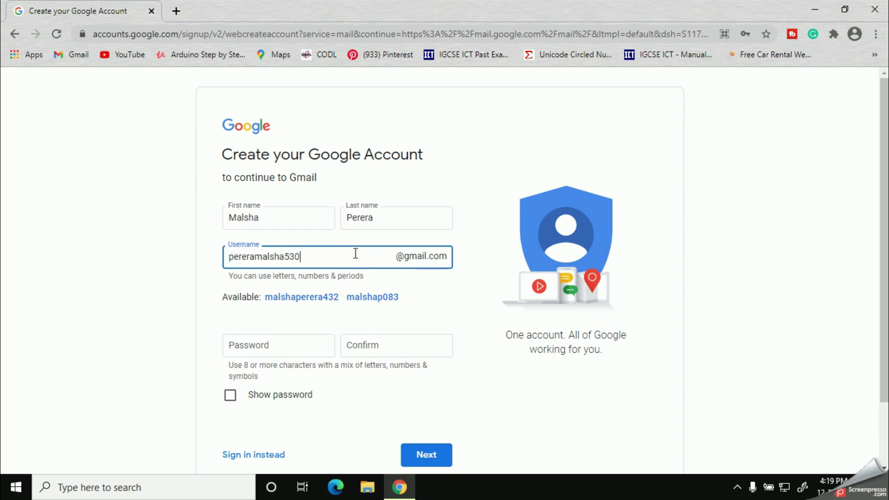
{"action": "left_click_drag", "start_coordinate": [331, 256], "coordinate": [222, 255]}
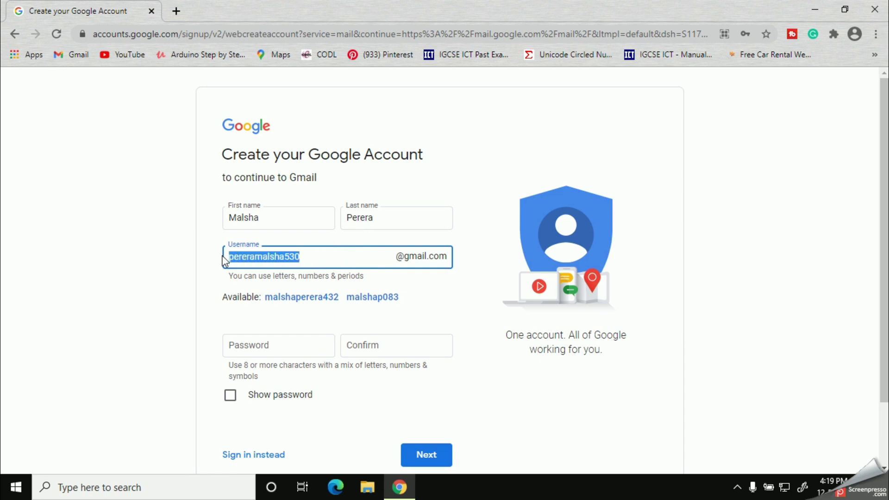
{"action": "key", "text": "BackSpace"}
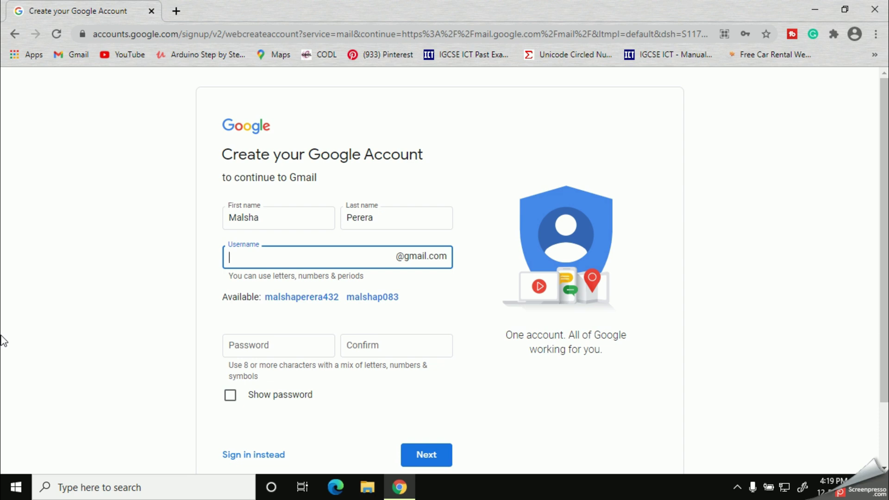
{"action": "left_click", "coordinate": [430, 304]}
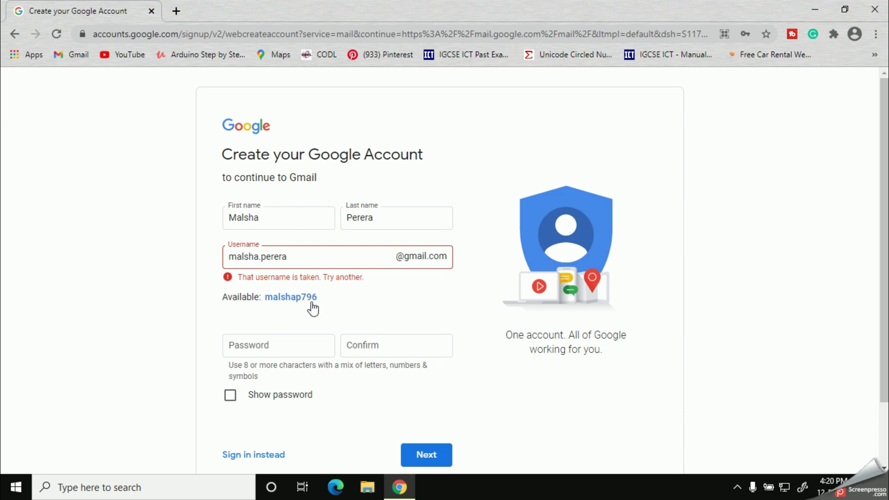
Step: Append 123 to the taken username, recheck it, then pick an Available suggested username
{"action": "left_click", "coordinate": [310, 254]}
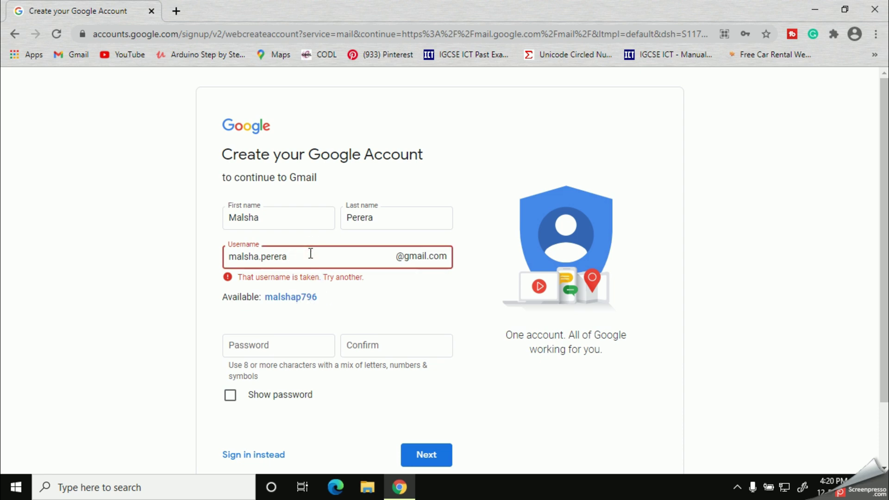
{"action": "type", "text": "123"}
{"action": "left_click", "coordinate": [402, 308]}
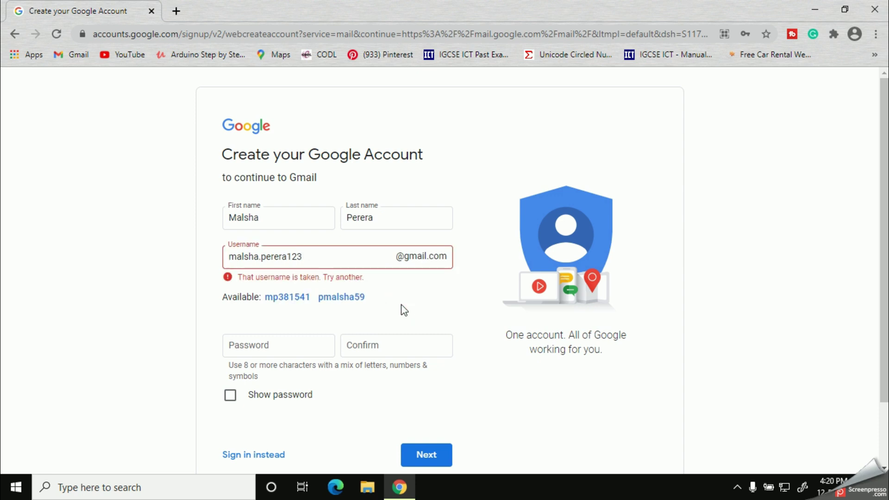
{"action": "left_click", "coordinate": [345, 299]}
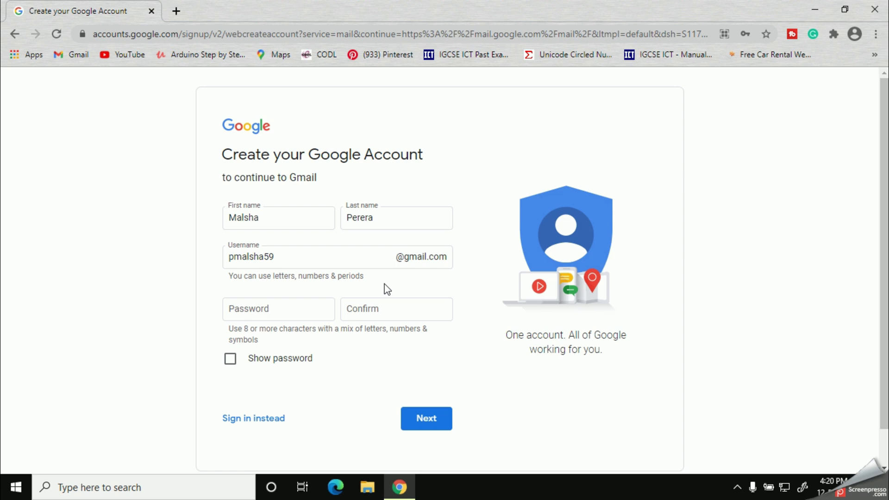
Step: Type the account password in Password and repeat it in Confirm
{"action": "left_click", "coordinate": [298, 317]}
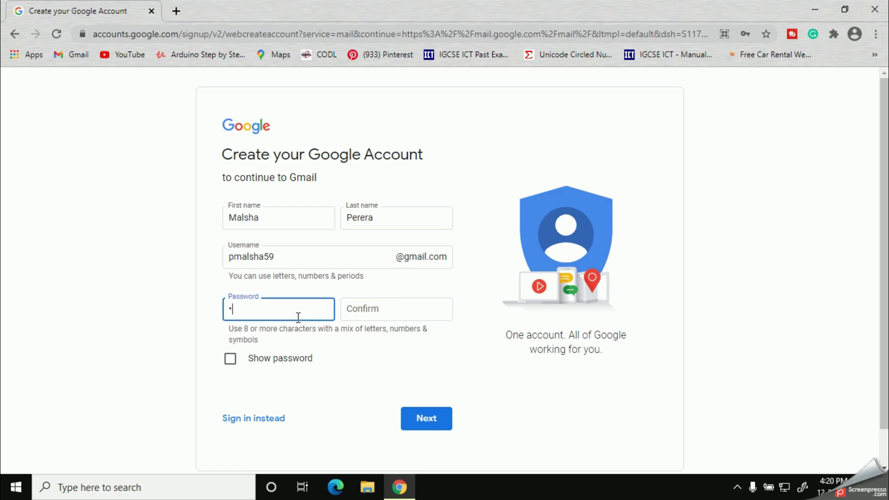
{"action": "key", "text": "BackSpace"}
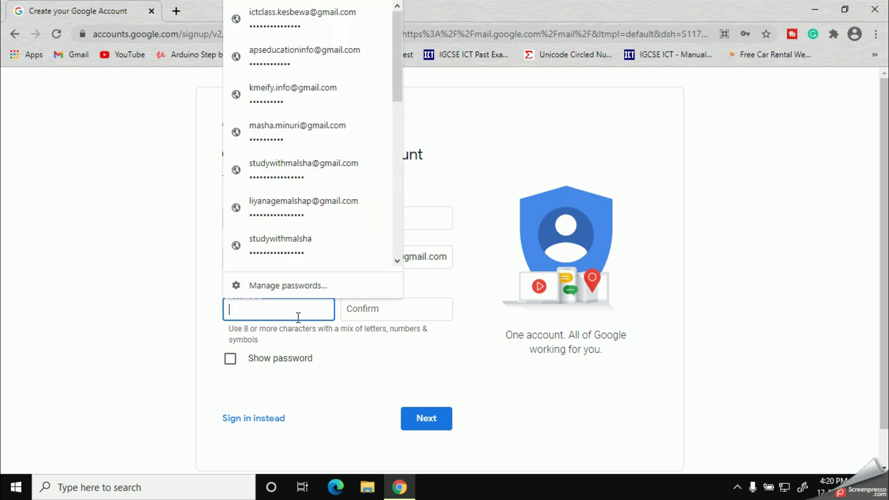
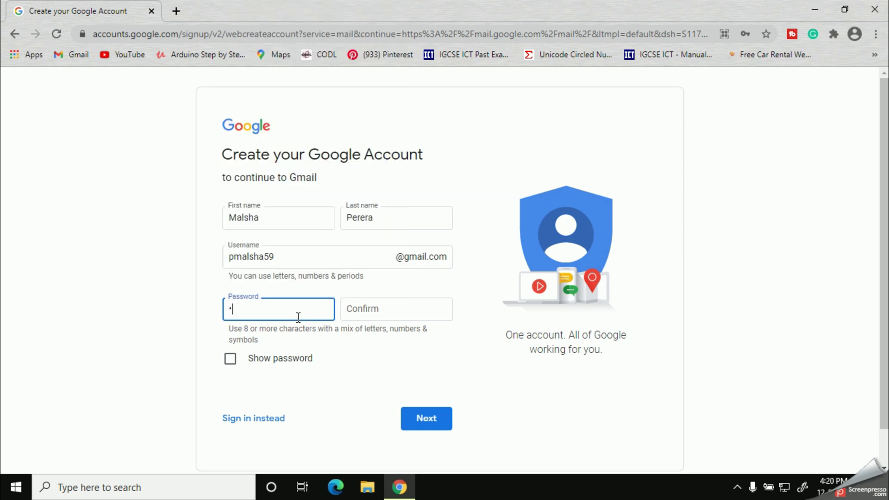
{"action": "key", "text": "BackSpace"}
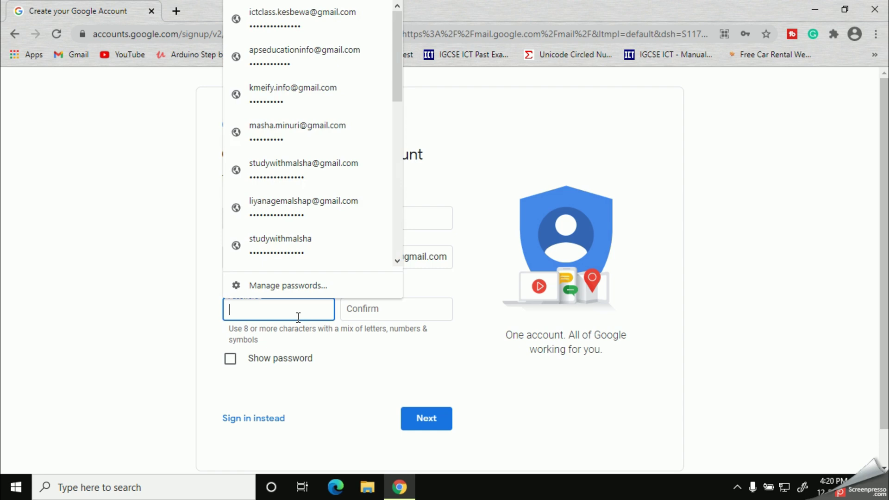
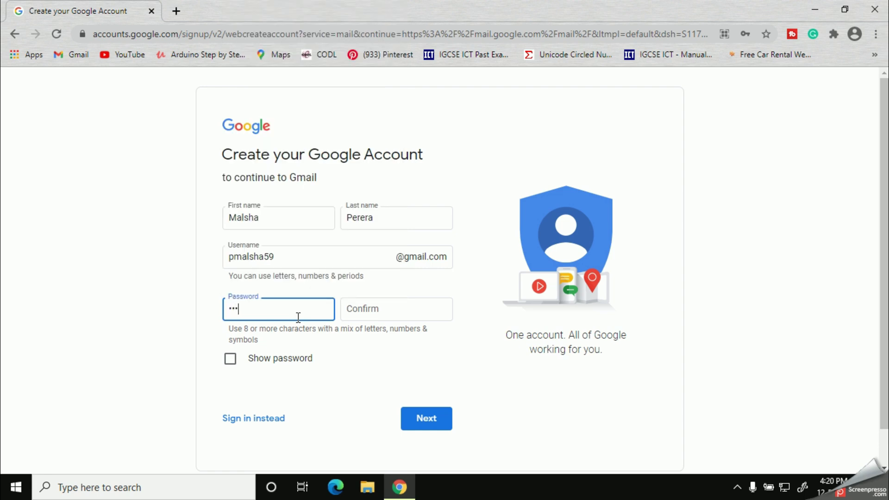
{"action": "left_click", "coordinate": [377, 316]}
{"action": "type", "text": "•••"}
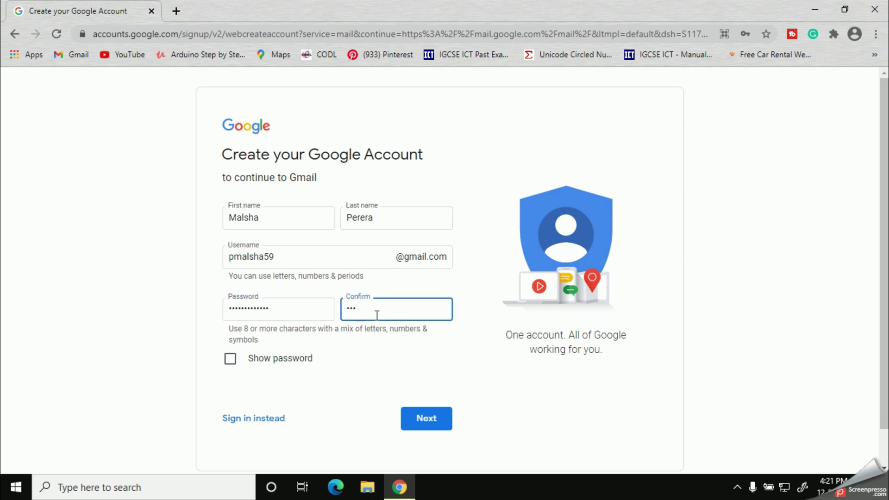
{"action": "type", "text": "•••••••••••"}
Step: Toggle Show password on to verify both entries, then hide them again
{"action": "left_click", "coordinate": [229, 361]}
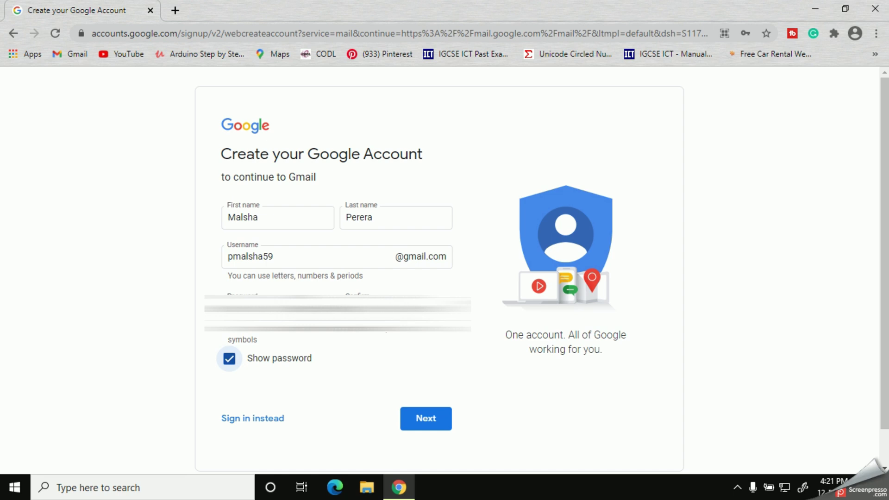
{"action": "key", "text": "shift+Tab"}
{"action": "key", "text": "shift+Tab"}
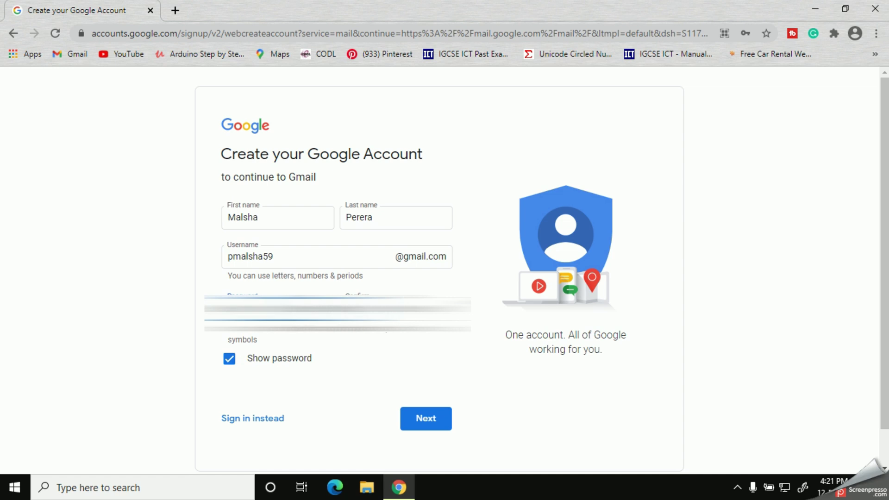
{"action": "key", "text": "Tab"}
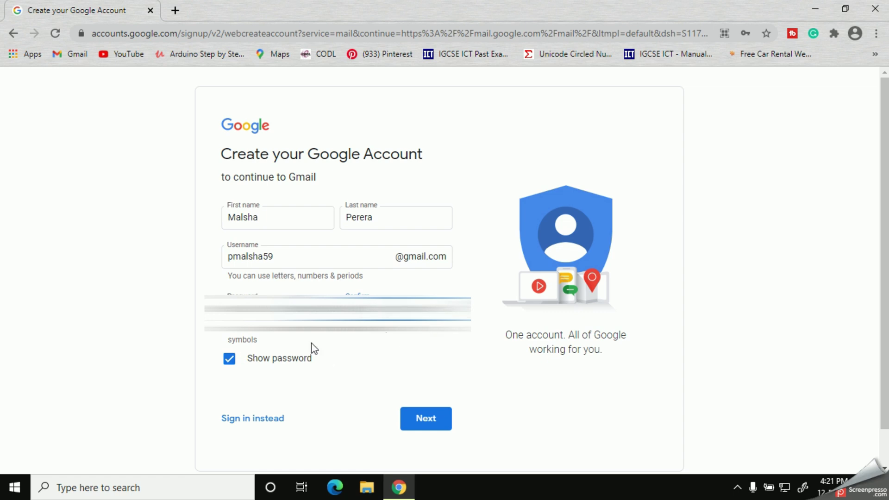
{"action": "left_click", "coordinate": [239, 358]}
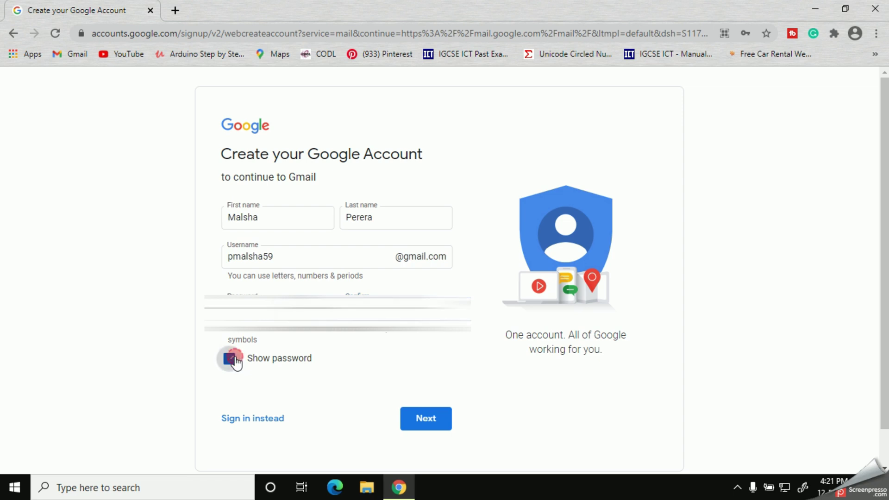
Step: Submit the name, username and password, then go to the optional recovery email field
{"action": "left_click", "coordinate": [422, 422]}
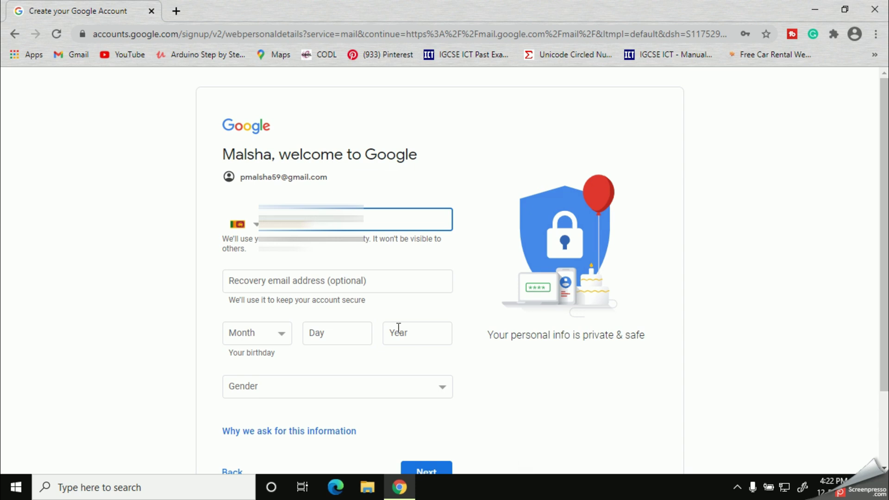
{"action": "left_click", "coordinate": [373, 288]}
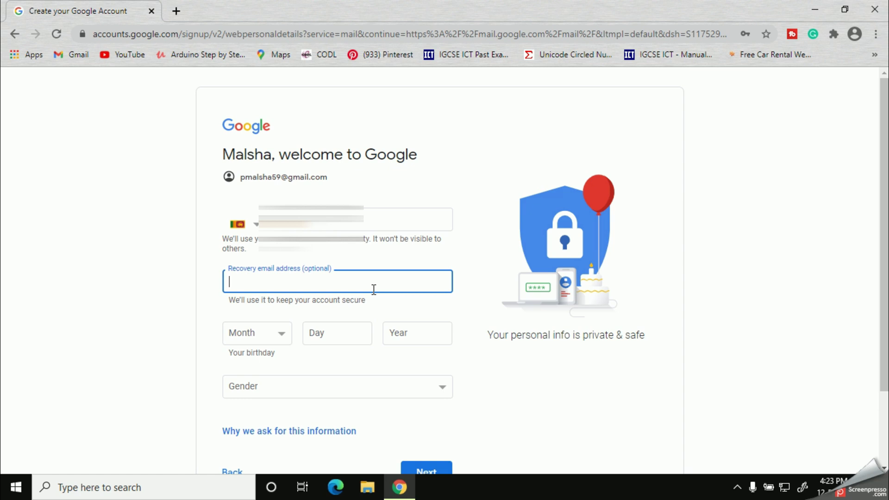
{"action": "left_click", "coordinate": [263, 334]}
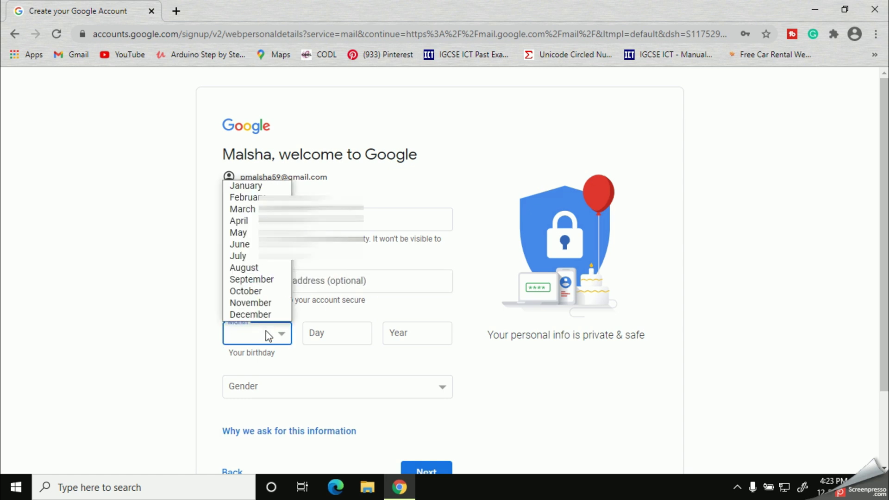
{"action": "left_click", "coordinate": [252, 248]}
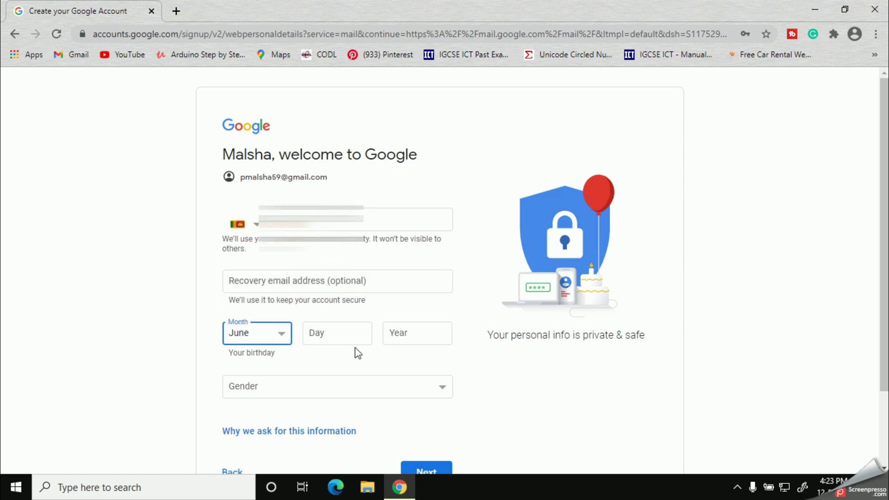
{"action": "left_click", "coordinate": [338, 340]}
{"action": "type", "text": "20"}
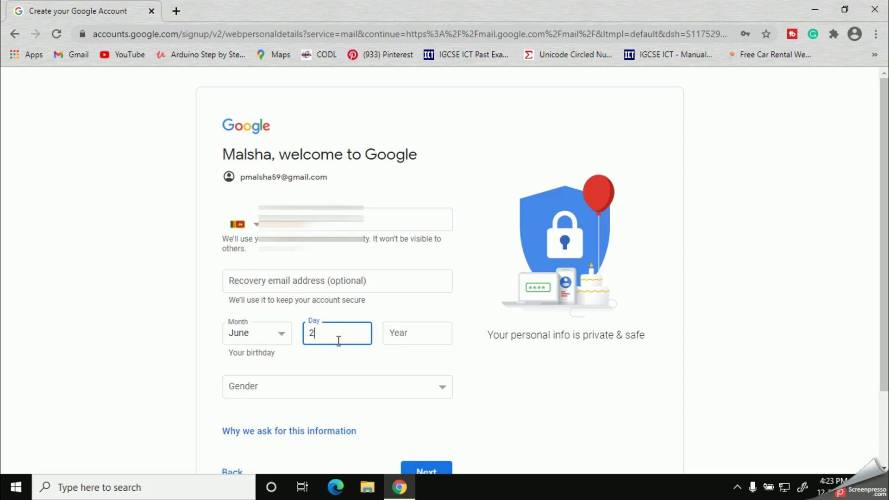
{"action": "left_click", "coordinate": [398, 336]}
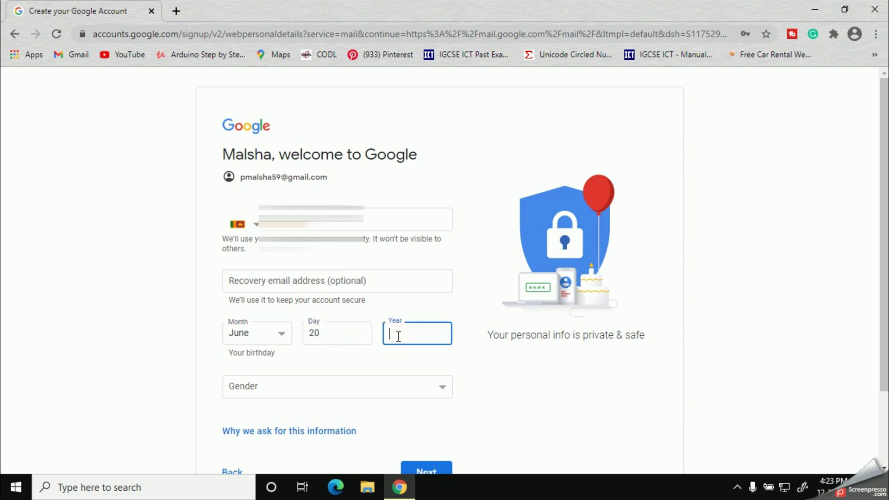
{"action": "type", "text": "1994"}
Step: Choose Female as the gender
{"action": "left_click", "coordinate": [377, 385]}
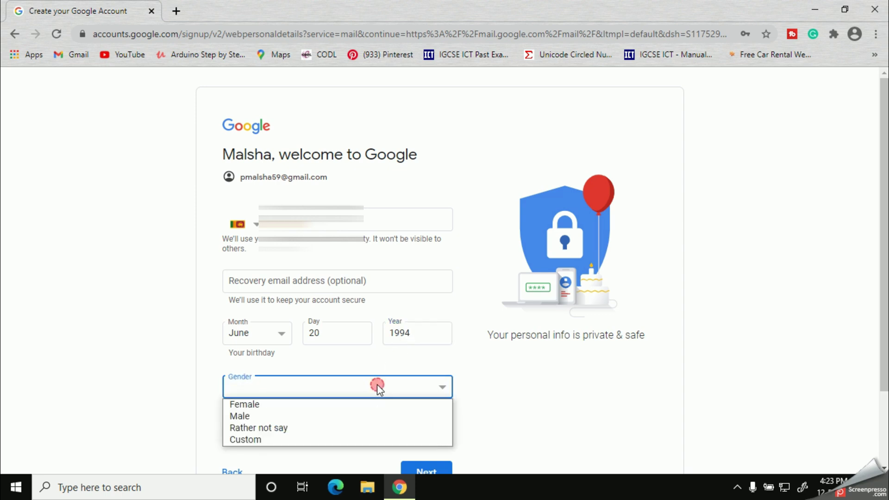
{"action": "left_click", "coordinate": [309, 407]}
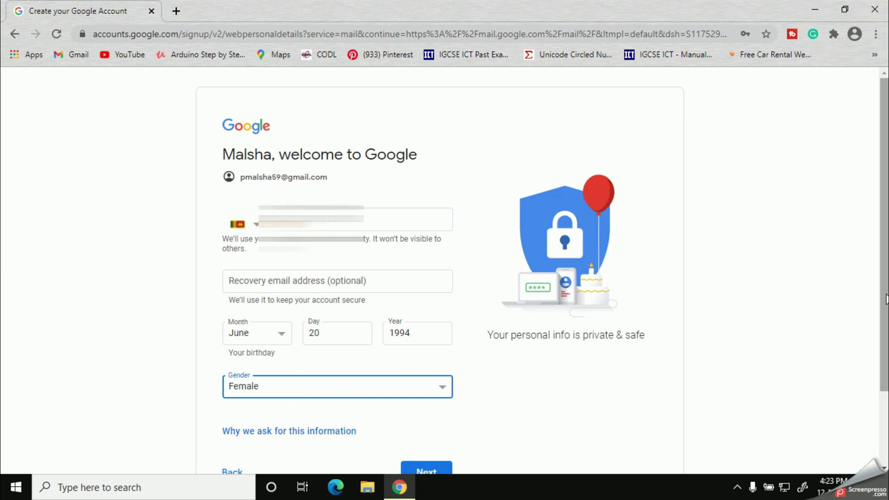
{"action": "left_click_drag", "start_coordinate": [884, 295], "coordinate": [871, 331]}
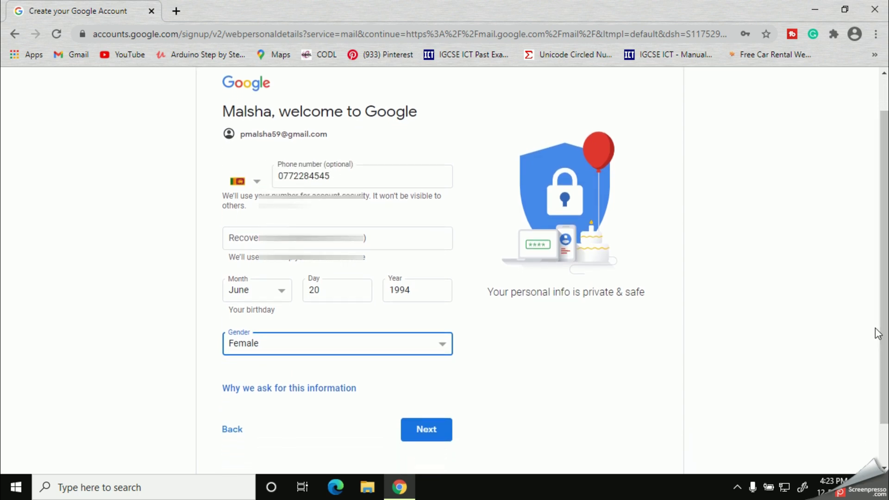
Step: Continue to Privacy and Terms and expand MORE OPTIONS, leaving personalization at defaults
{"action": "left_click", "coordinate": [445, 437]}
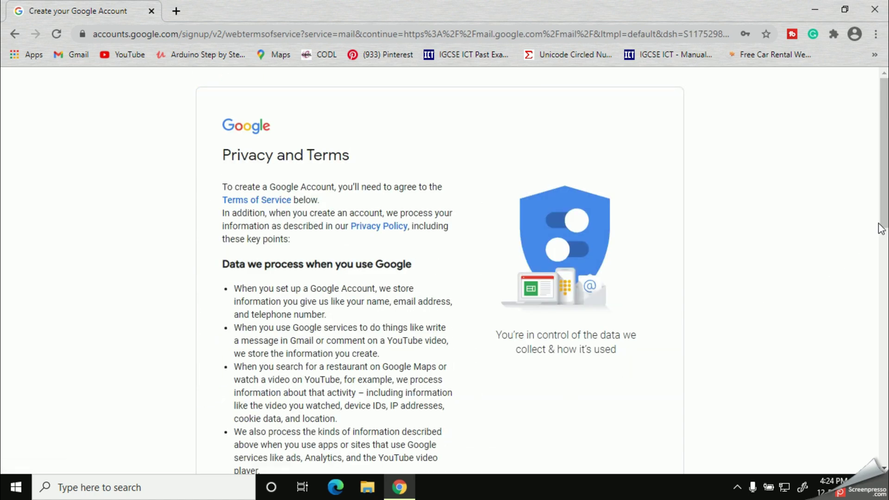
{"action": "left_click_drag", "start_coordinate": [883, 211], "coordinate": [881, 420]}
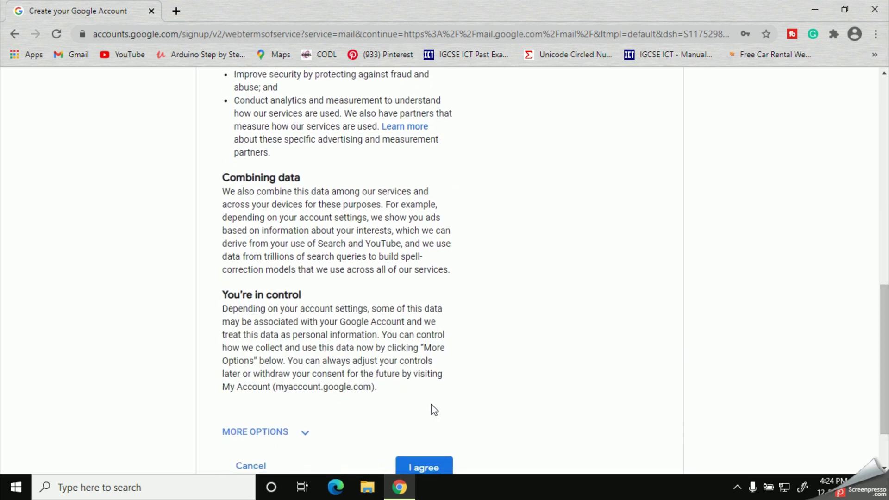
{"action": "left_click", "coordinate": [305, 436]}
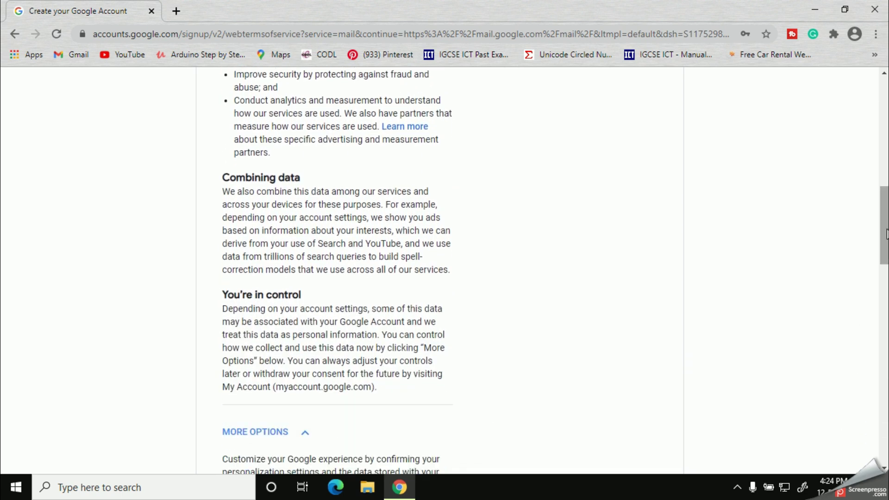
{"action": "left_click_drag", "start_coordinate": [885, 229], "coordinate": [877, 449]}
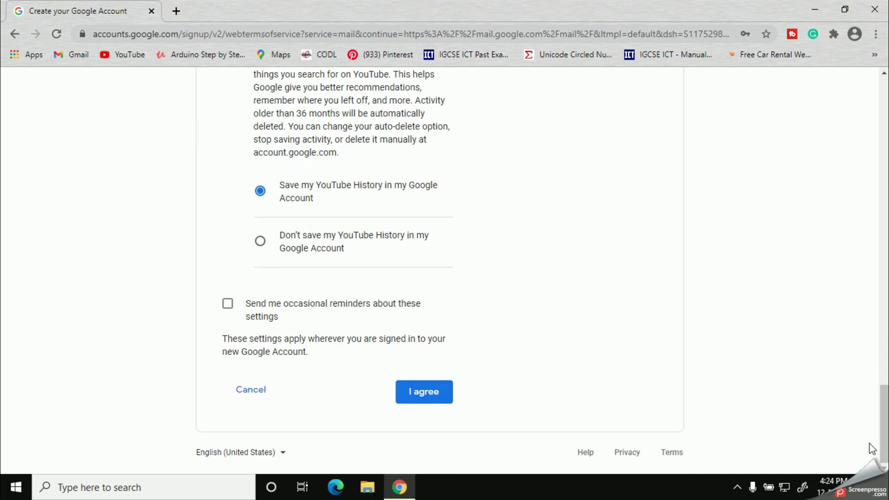
Step: Click I agree on the Privacy and Terms page and confirm, creating the account
{"action": "left_click", "coordinate": [433, 385]}
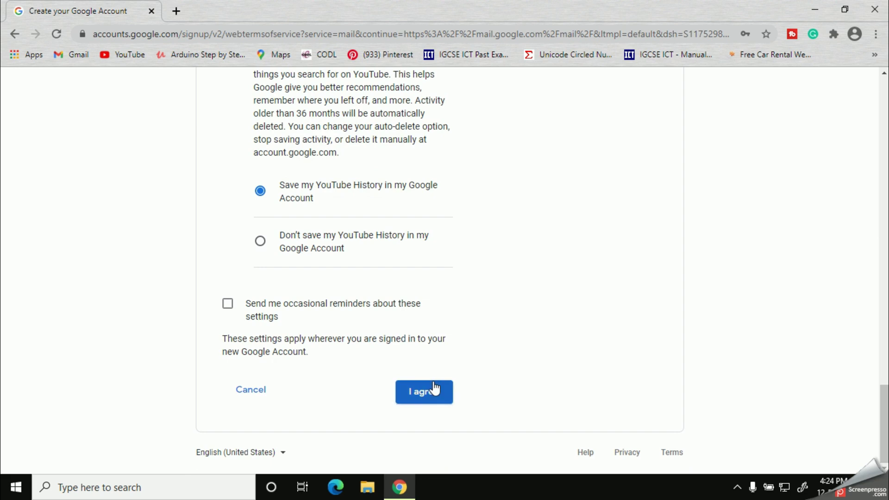
{"action": "left_click", "coordinate": [437, 394]}
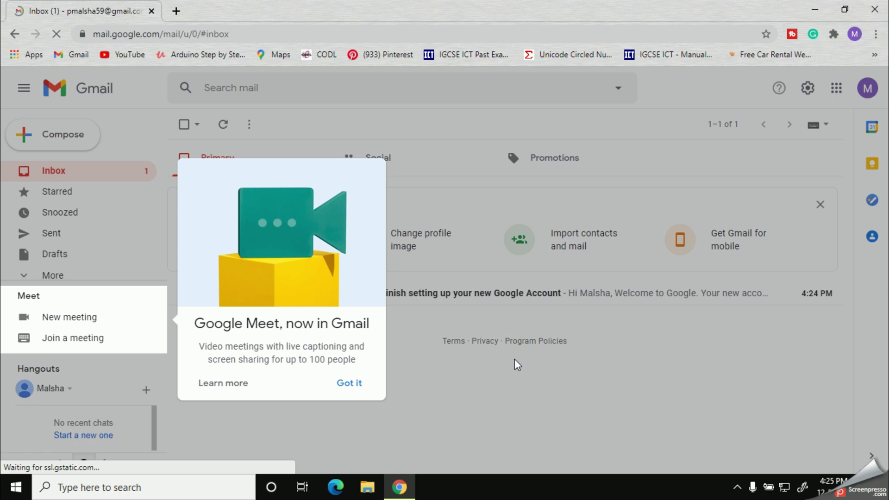
Step: Dismiss the Google Meet introduction with Got it in the new Gmail inbox
{"action": "left_click", "coordinate": [356, 392]}
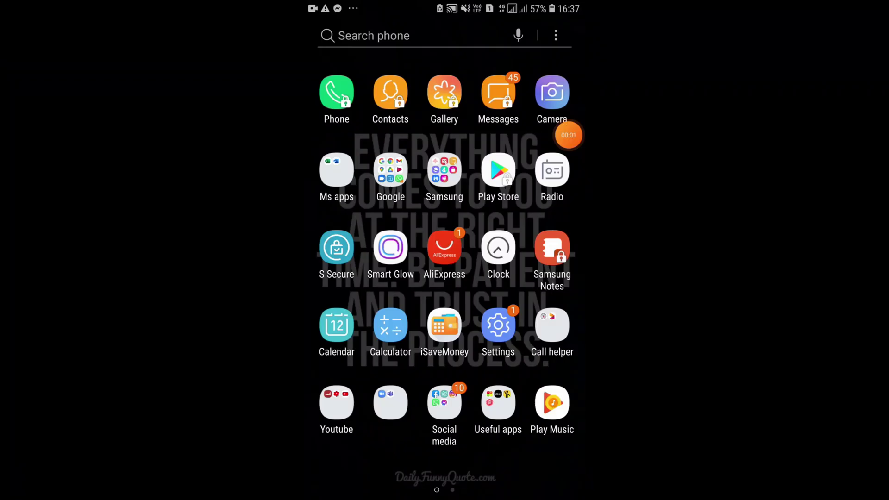
Step: Launch Gmail from the Google folder, skip the welcome screens, and add a Google account
{"action": "left_click", "coordinate": [391, 170]}
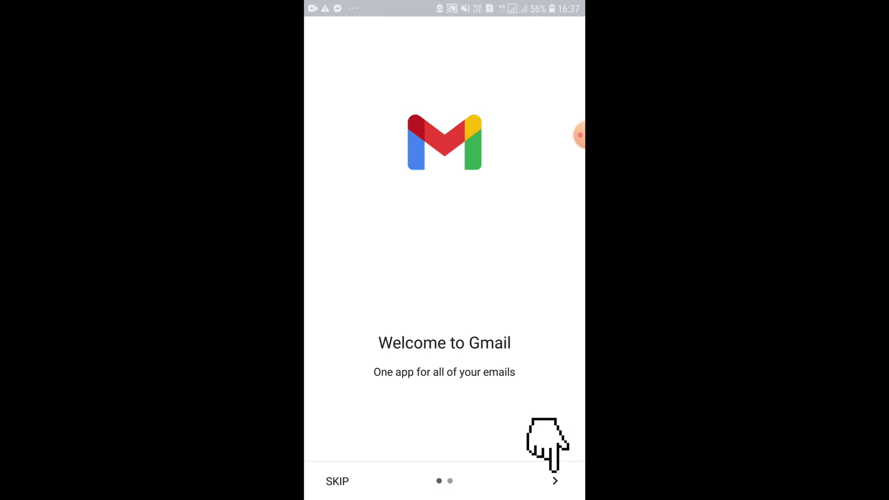
{"action": "left_click", "coordinate": [554, 477]}
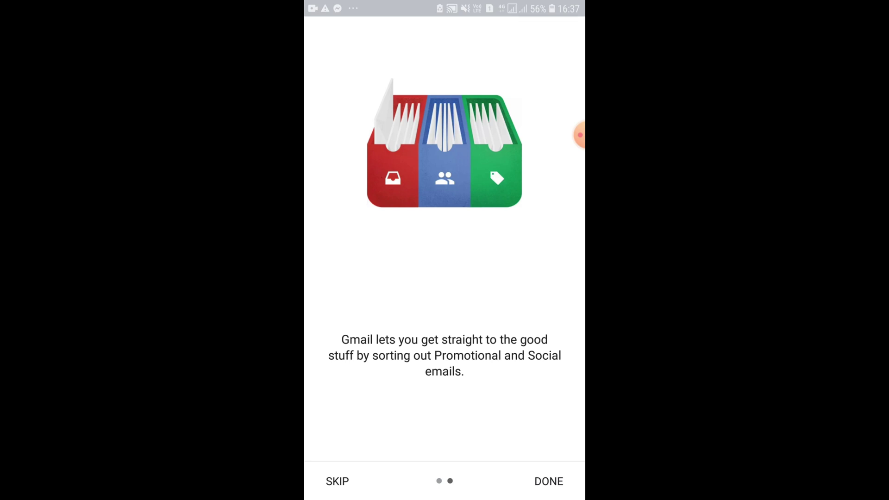
{"action": "left_click", "coordinate": [553, 474]}
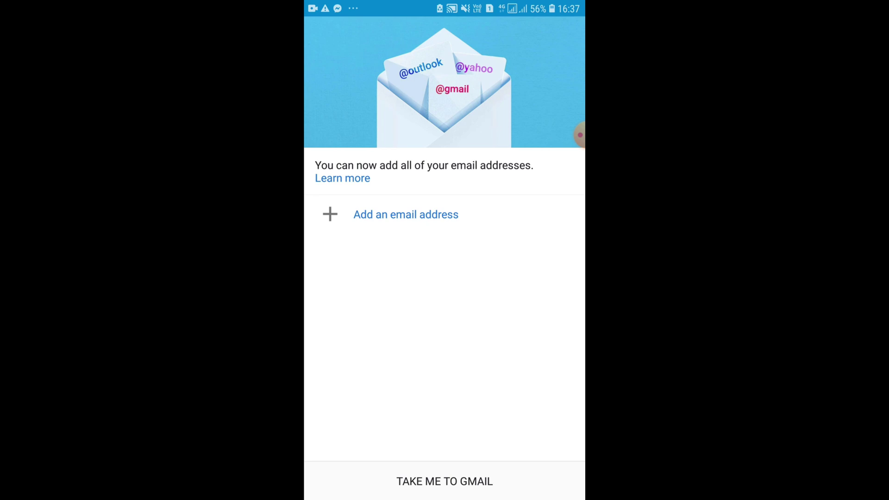
{"action": "left_click", "coordinate": [329, 214]}
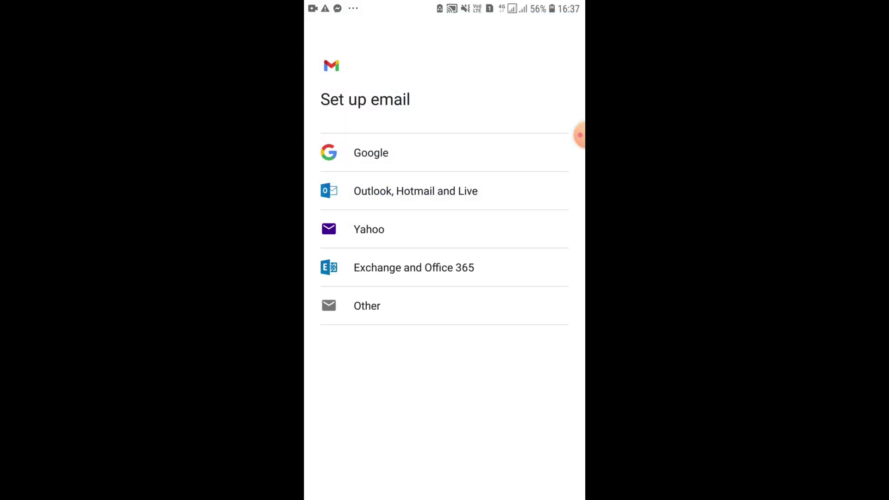
{"action": "left_click", "coordinate": [462, 150]}
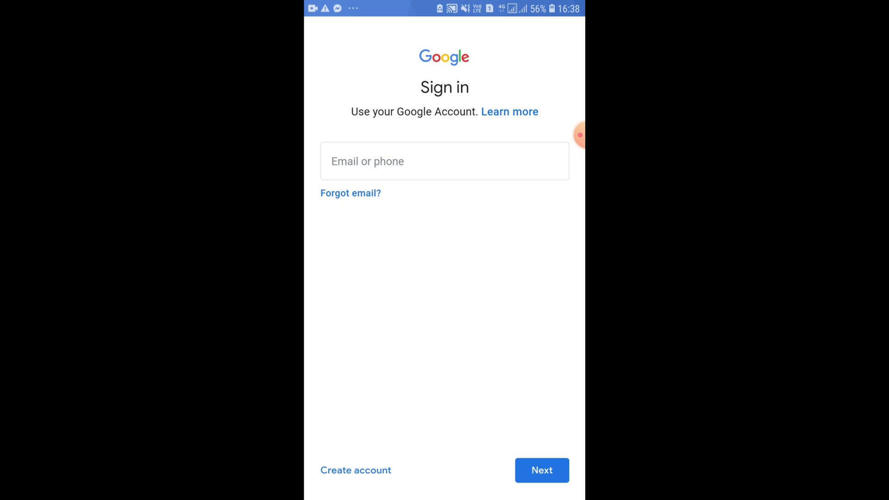
Step: Create a Google account for myself, entering the first and last name
{"action": "left_click", "coordinate": [356, 470]}
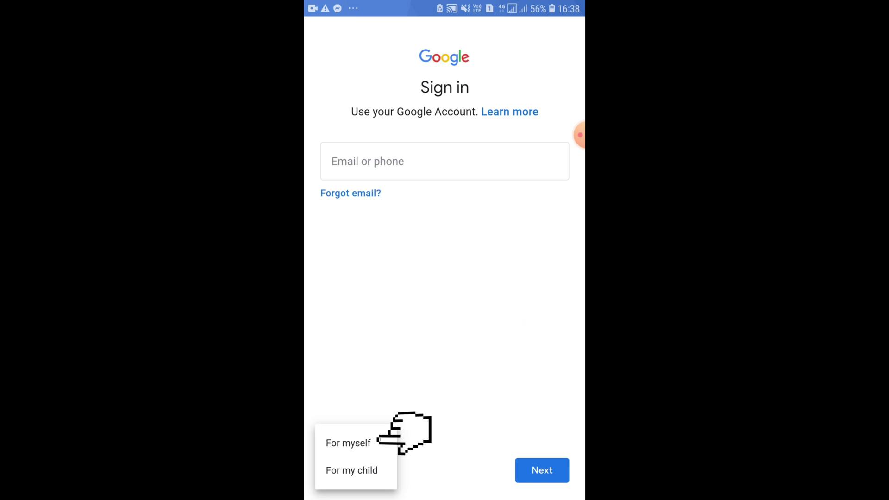
{"action": "left_click", "coordinate": [352, 443]}
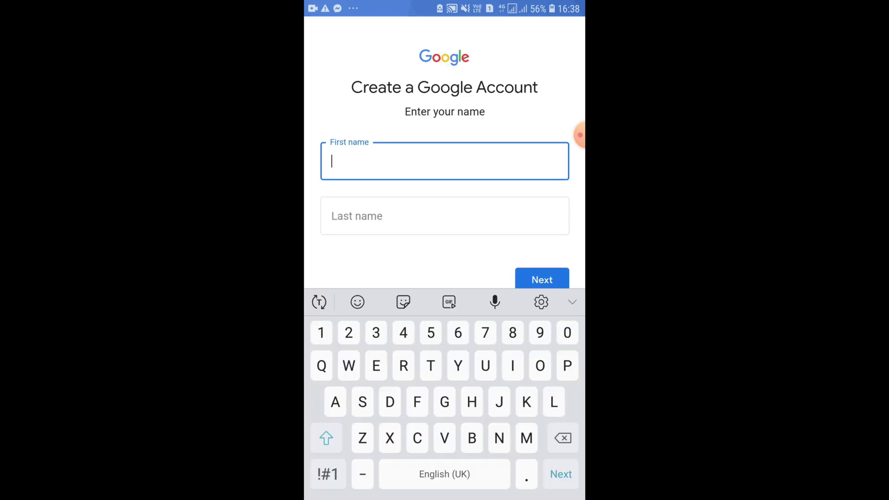
{"action": "type", "text": "Sample"}
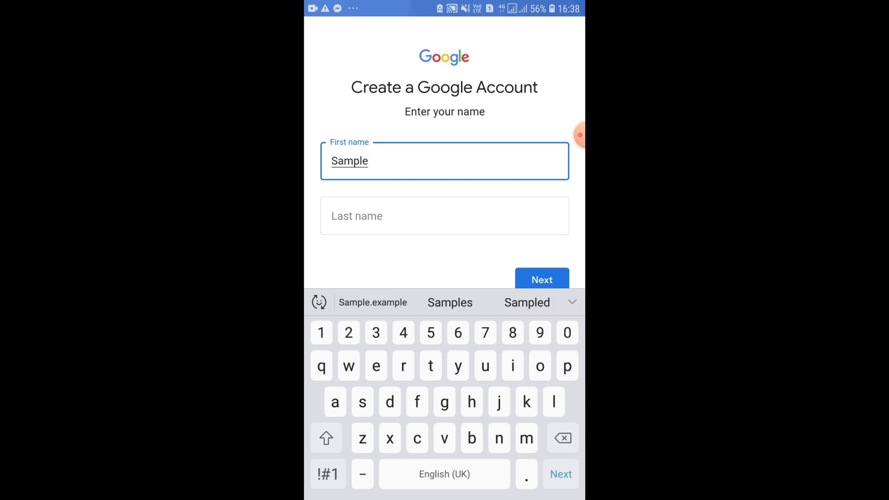
{"action": "key", "text": "Tab"}
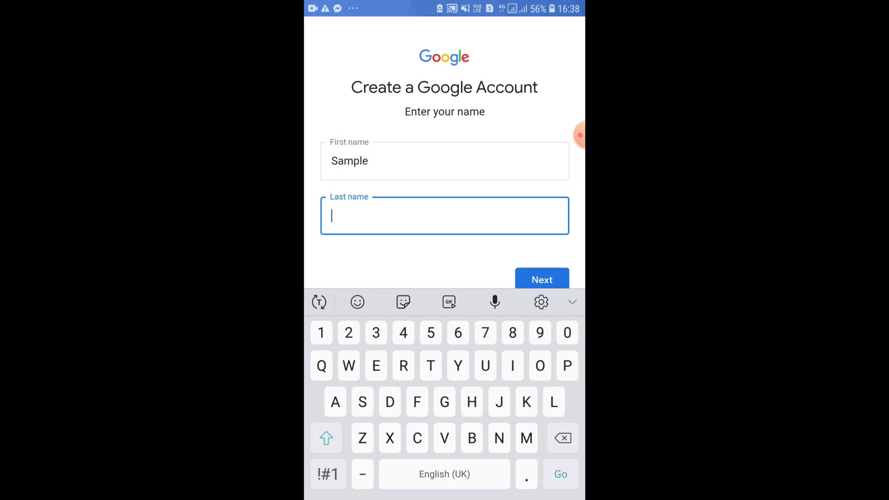
{"action": "type", "text": "Girl"}
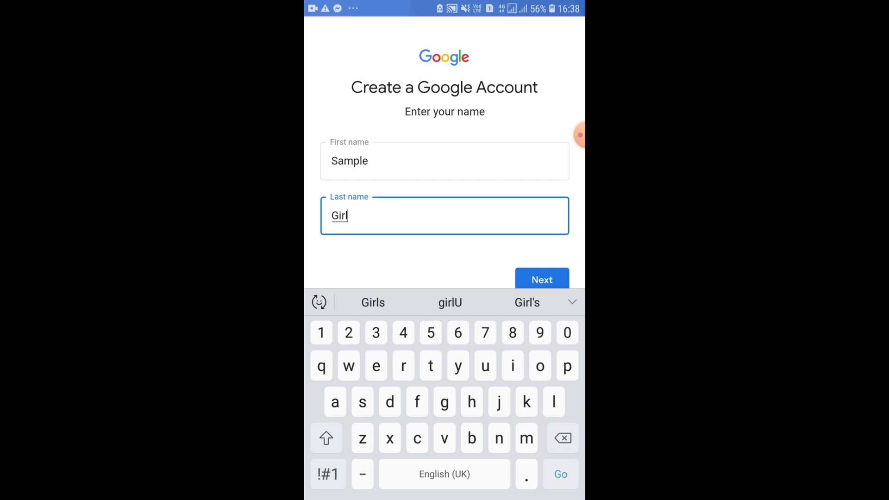
{"action": "key", "text": "Escape"}
{"action": "left_click", "coordinate": [542, 469]}
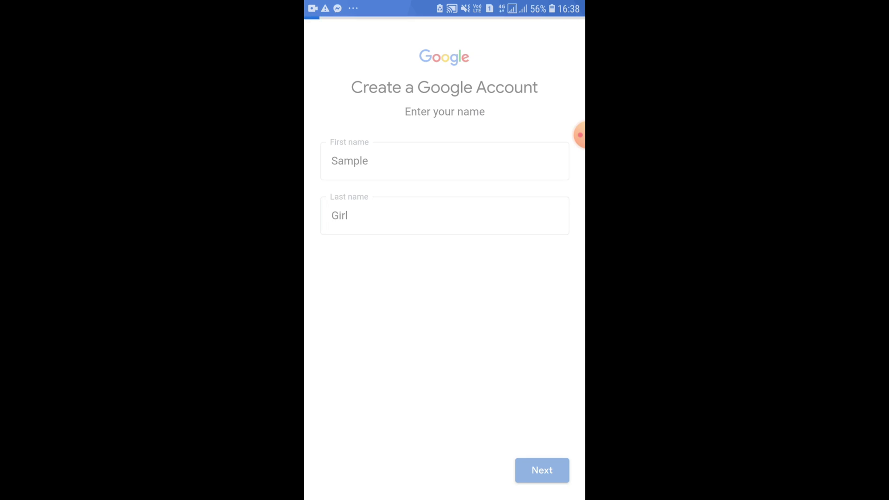
Step: Enter the birthday as 20 June 1994
{"action": "left_click", "coordinate": [357, 161]}
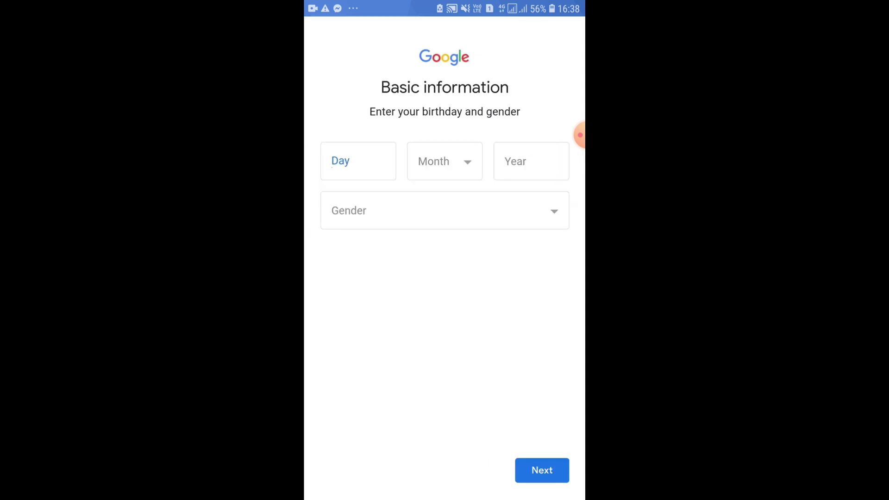
{"action": "type", "text": "20"}
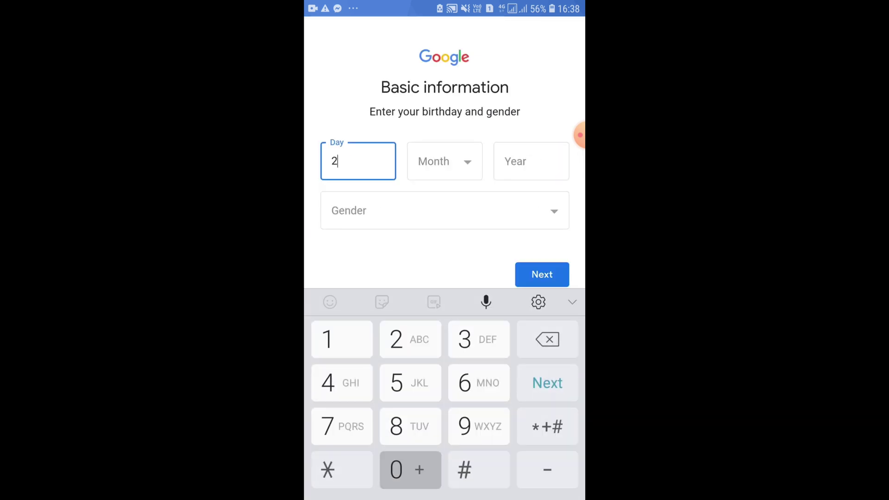
{"action": "left_click", "coordinate": [444, 161]}
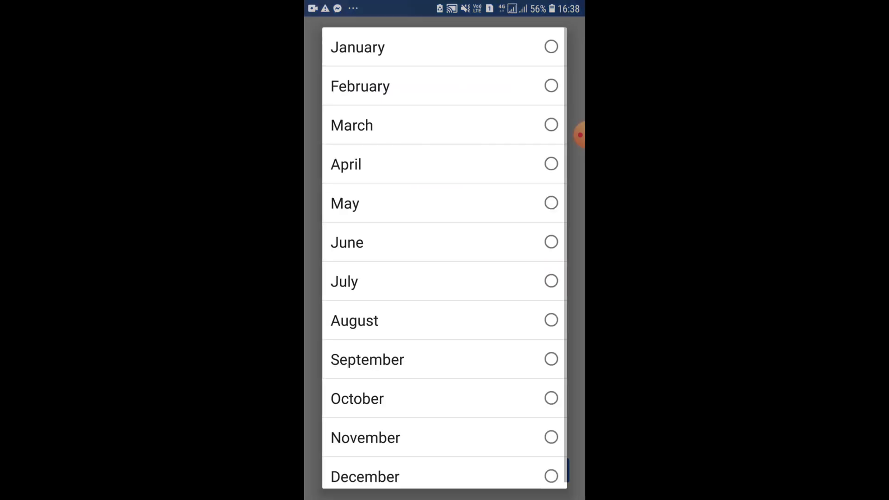
{"action": "left_click", "coordinate": [346, 242]}
{"action": "left_click", "coordinate": [531, 161]}
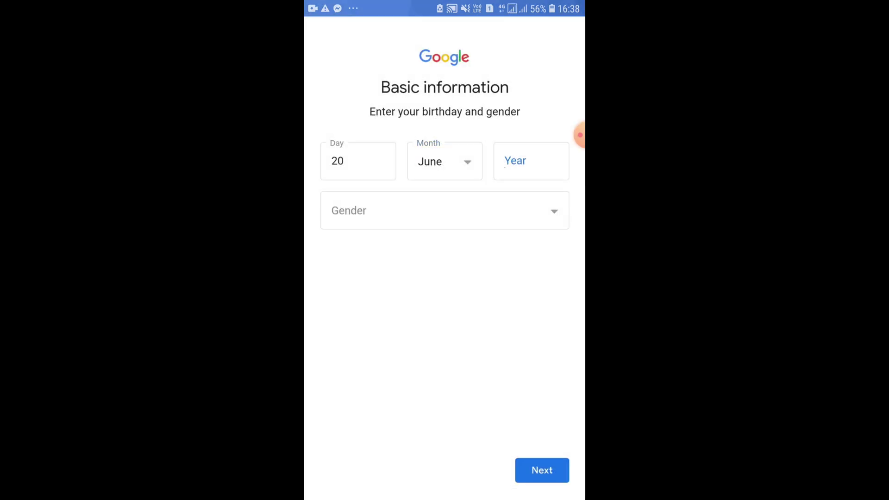
{"action": "type", "text": "199"}
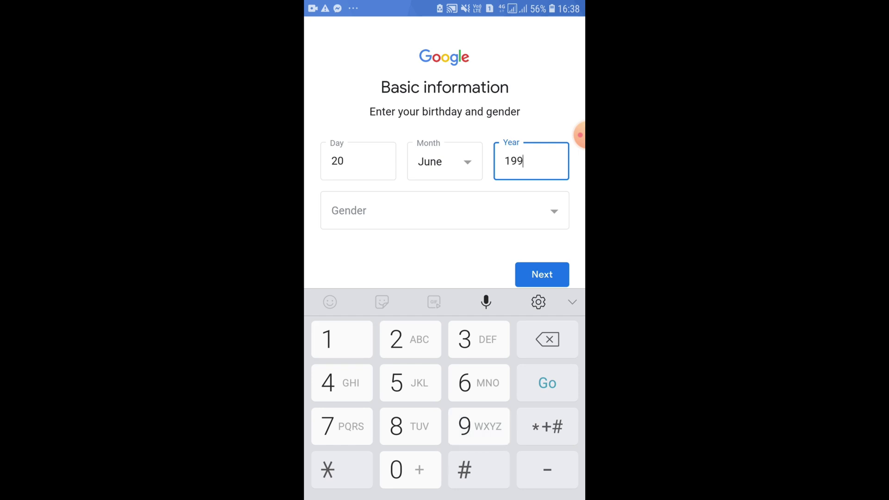
{"action": "type", "text": "4"}
Step: Set the gender to Female and continue
{"action": "left_click", "coordinate": [444, 210]}
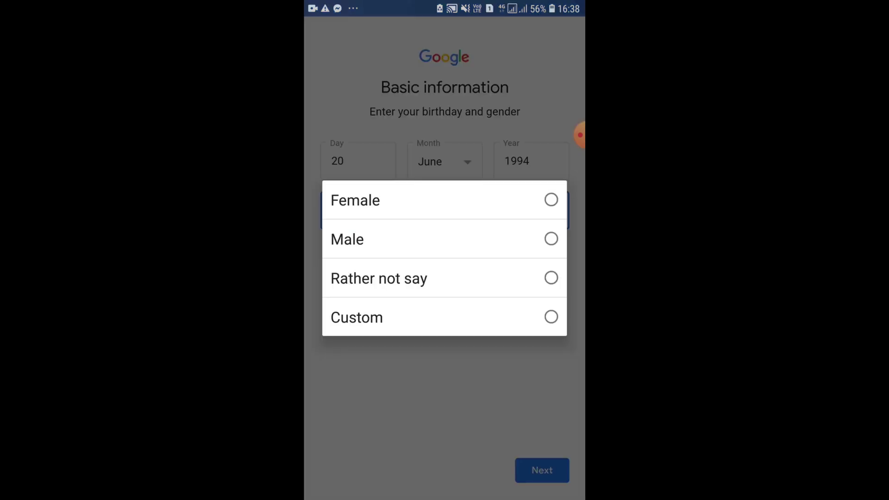
{"action": "left_click", "coordinate": [355, 199]}
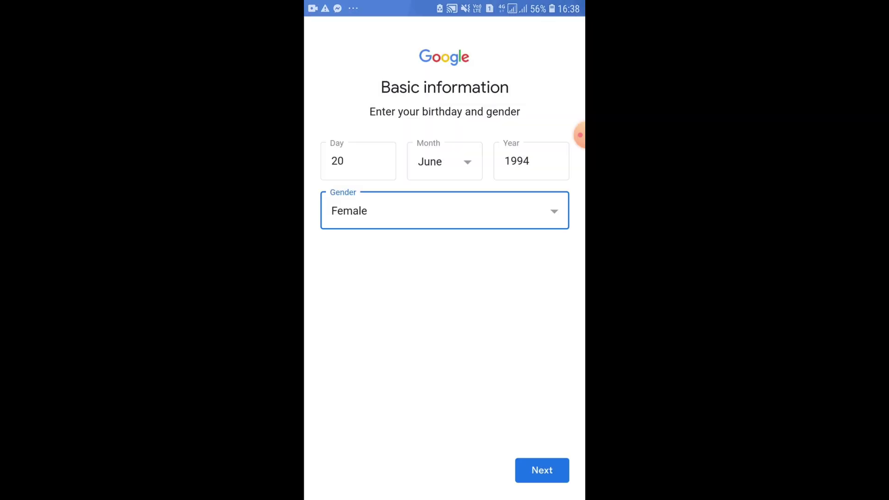
{"action": "left_click", "coordinate": [539, 457]}
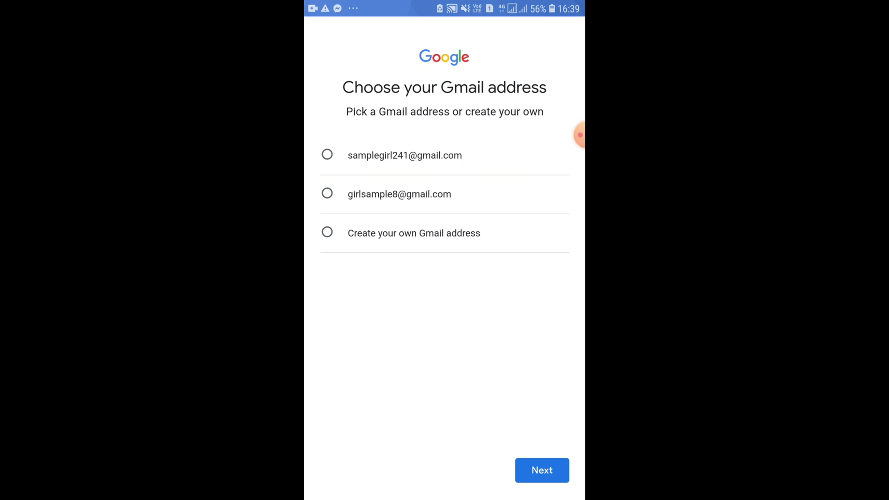
Step: Choose to create your own Gmail address and enter the new address
{"action": "left_click", "coordinate": [327, 232]}
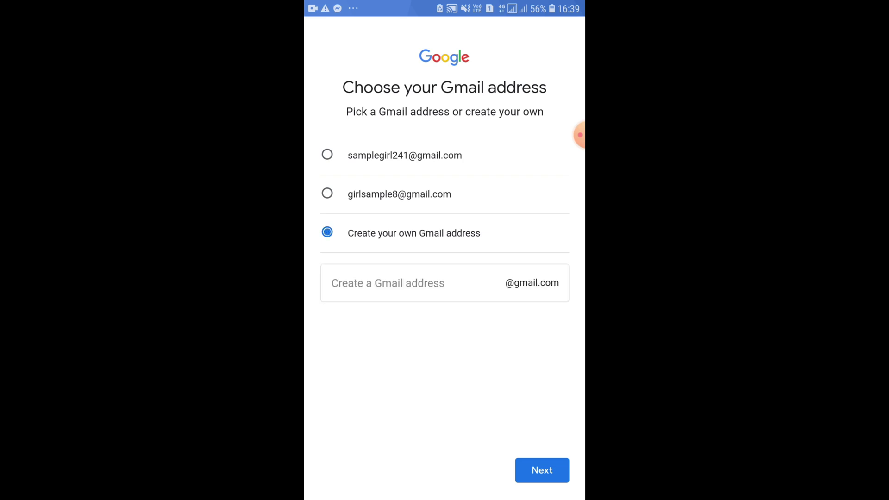
{"action": "left_click", "coordinate": [332, 283]}
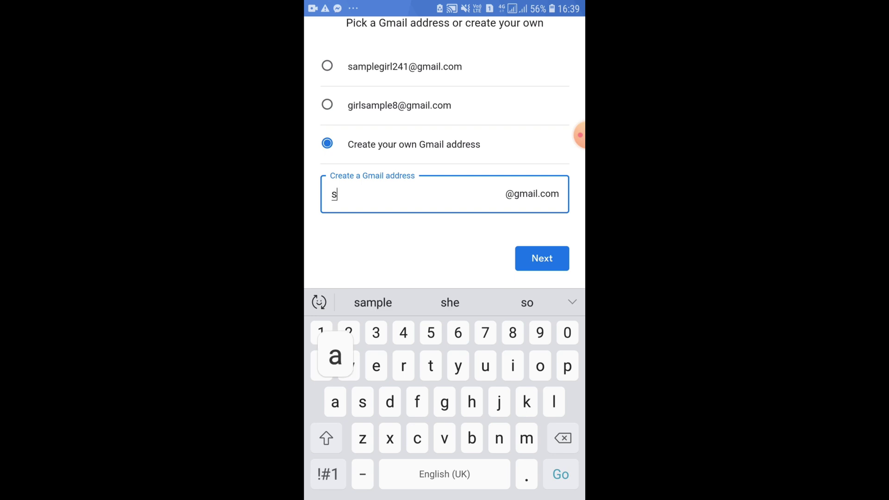
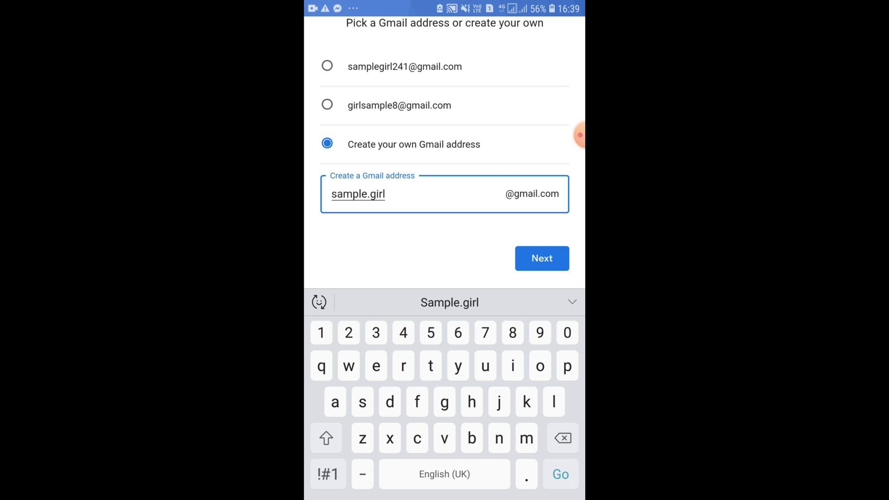
{"action": "key", "text": "Escape"}
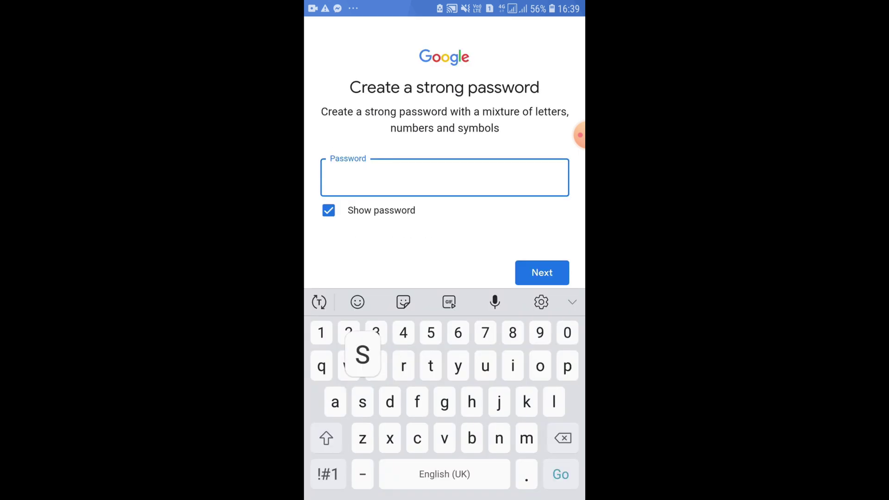
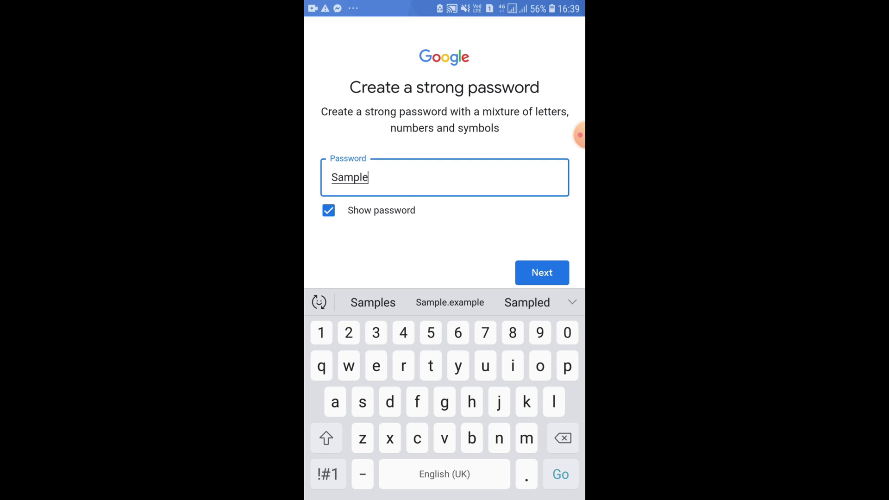
Step: Enter a strong password with letters, a symbol and digits, hidden, and submit it
{"action": "left_click", "coordinate": [328, 474]}
{"action": "left_click", "coordinate": [328, 473]}
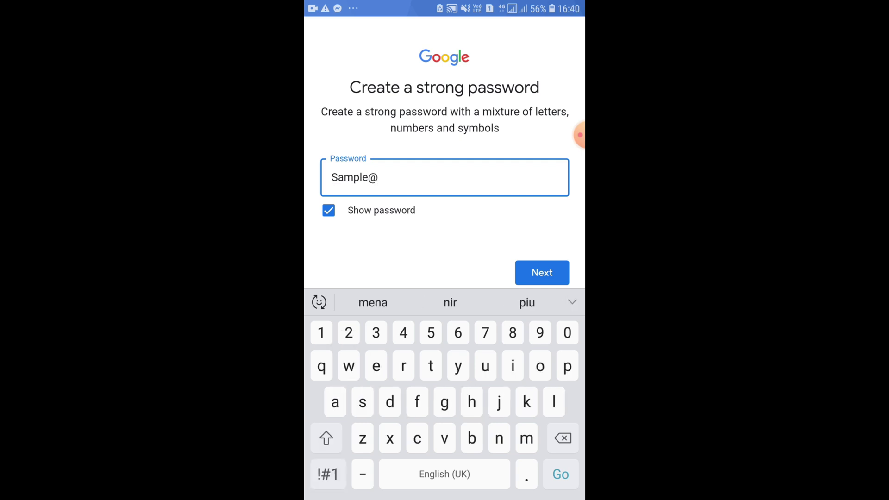
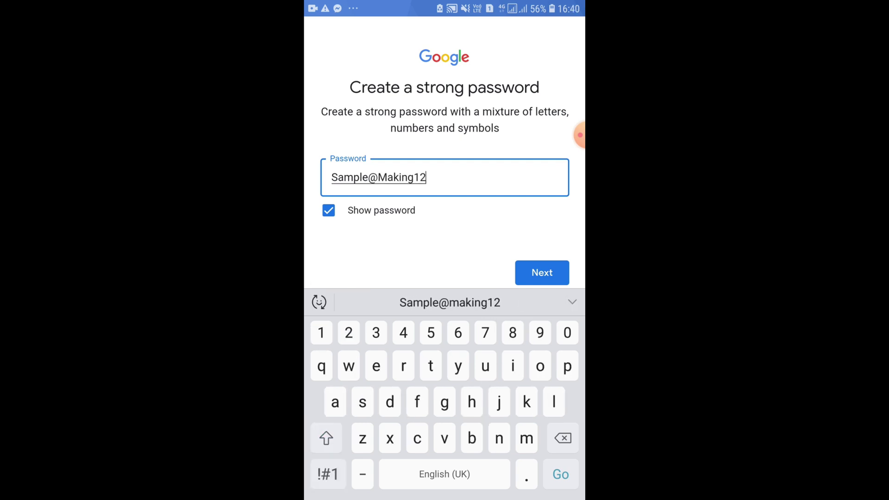
{"action": "left_click", "coordinate": [329, 210]}
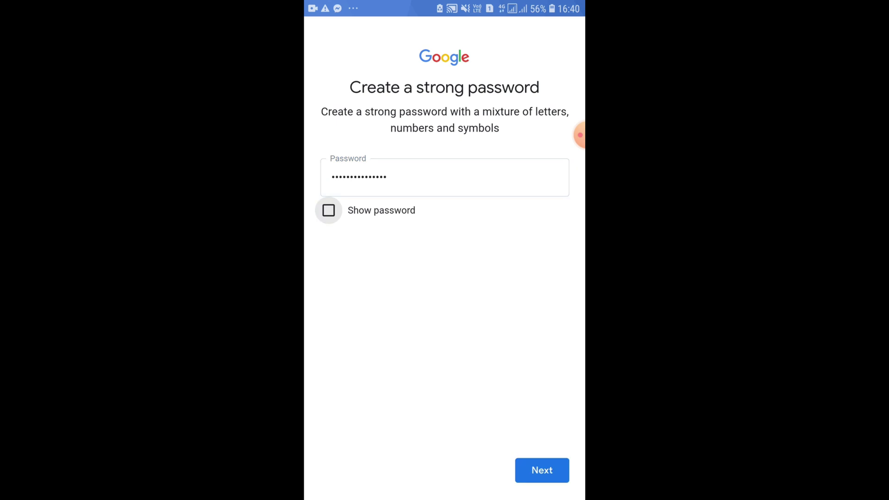
{"action": "left_click", "coordinate": [541, 469]}
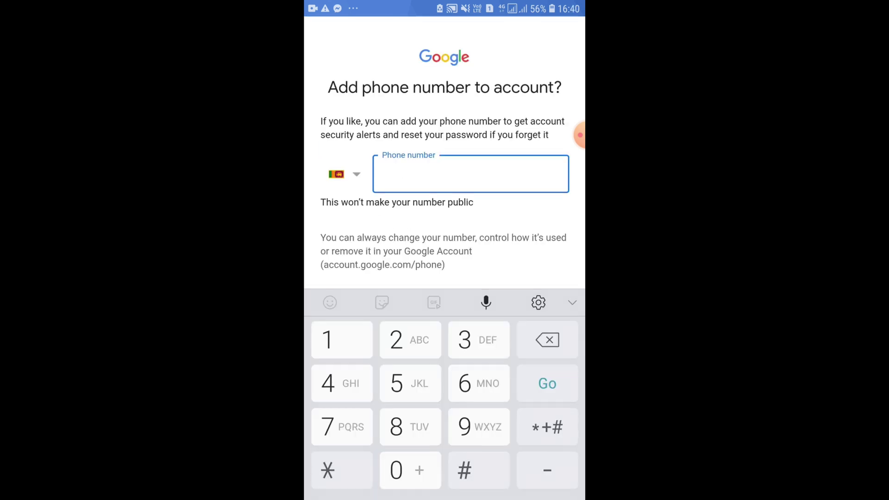
Step: Enter the recovery mobile phone number and submit it
{"action": "key", "text": "Escape"}
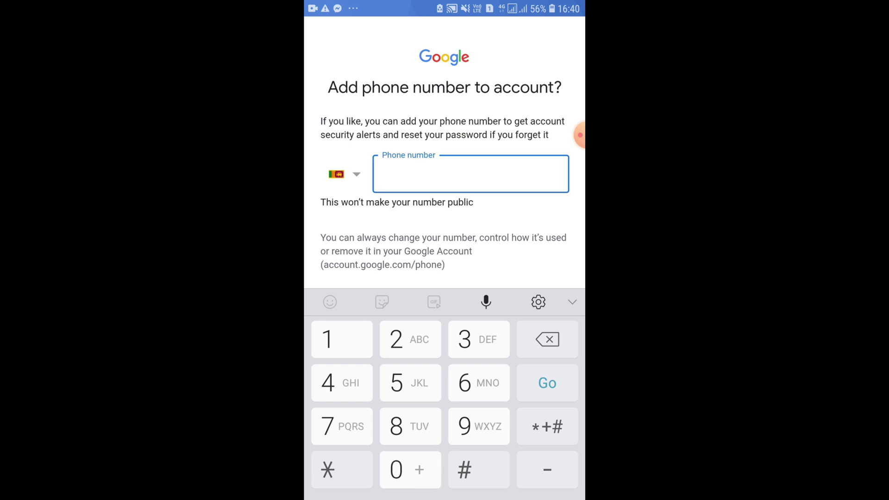
{"action": "key", "text": "Escape"}
{"action": "left_click", "coordinate": [542, 470]}
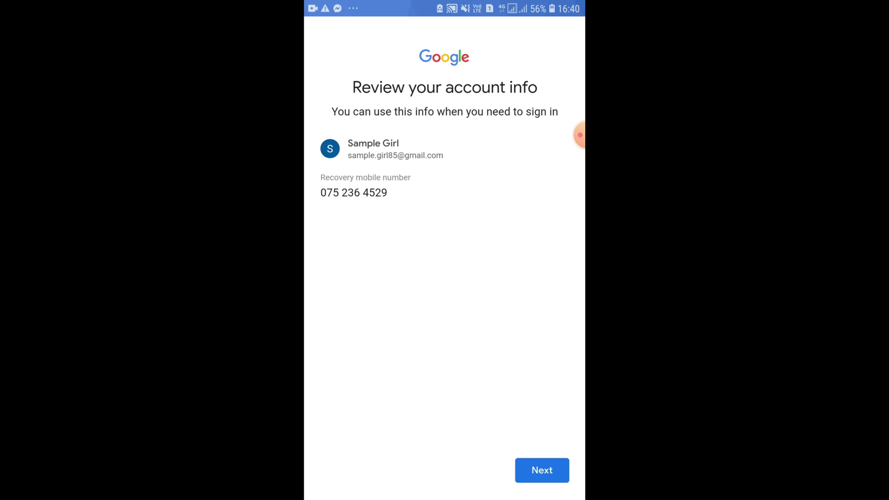
Step: Review the Privacy and Terms, expand More options, and agree to create the account
{"action": "left_click", "coordinate": [542, 470]}
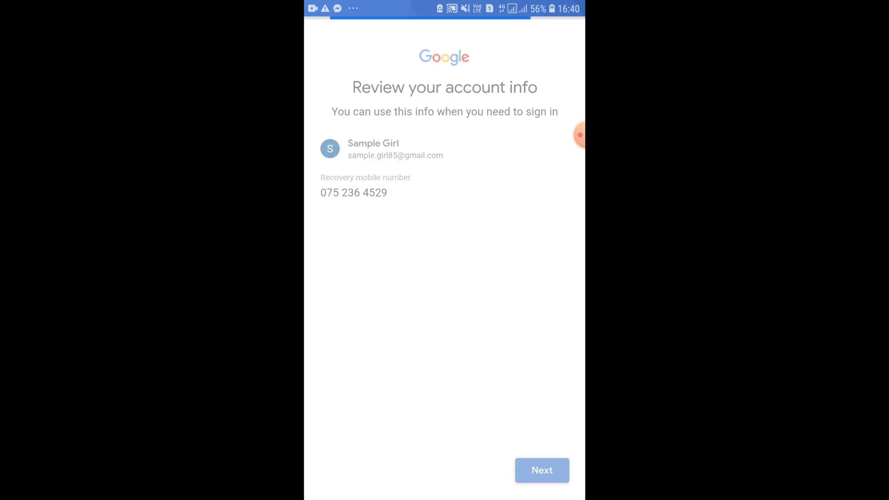
{"action": "scroll", "coordinate": [444, 259], "scroll_direction": "down", "scroll_amount": 3}
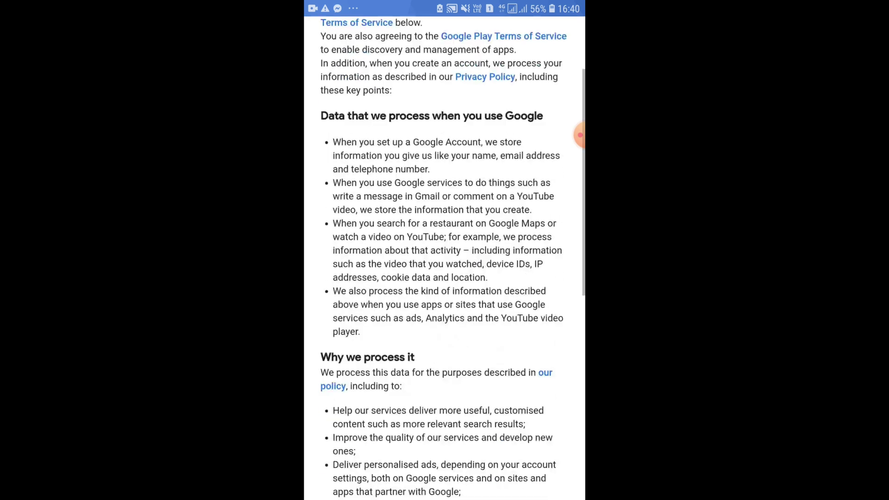
{"action": "scroll", "coordinate": [444, 259], "scroll_direction": "up", "scroll_amount": 3}
{"action": "scroll", "coordinate": [444, 259], "scroll_direction": "down", "scroll_amount": 10}
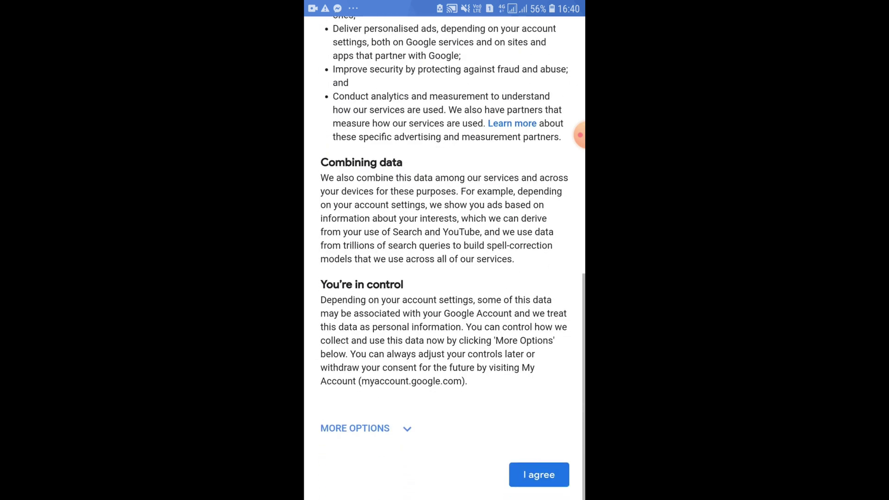
{"action": "left_click", "coordinate": [361, 426]}
{"action": "scroll", "coordinate": [444, 259], "scroll_direction": "down", "scroll_amount": 10}
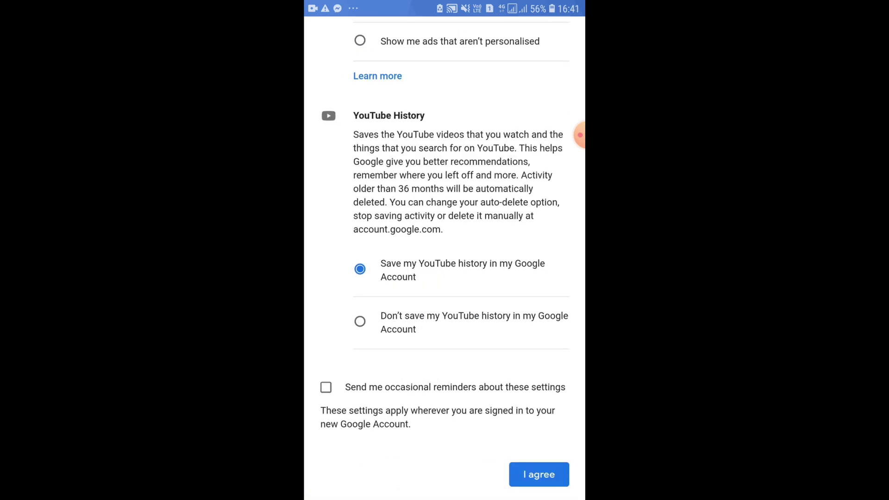
{"action": "left_click", "coordinate": [539, 475]}
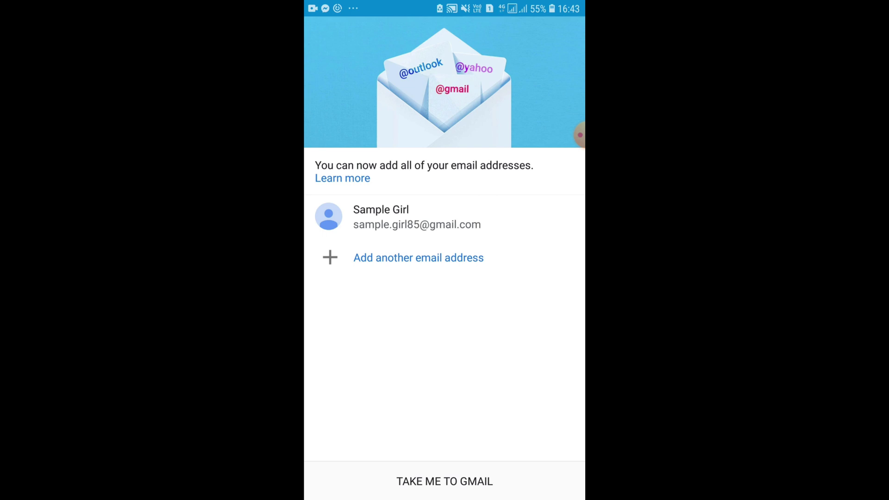
Step: Close the Gmail and Account setup apps from Recent apps and open the Google folder
{"action": "key", "text": "alt+Tab"}
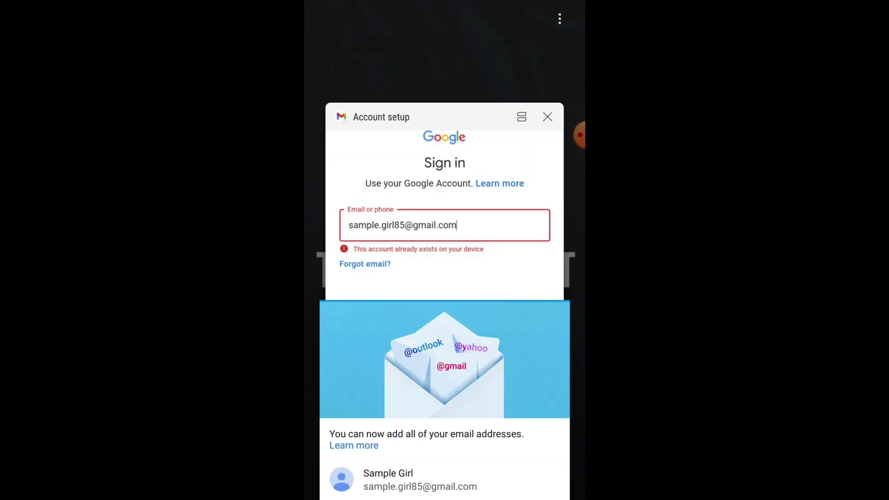
{"action": "left_click_drag", "start_coordinate": [444, 408], "coordinate": [323, 407]}
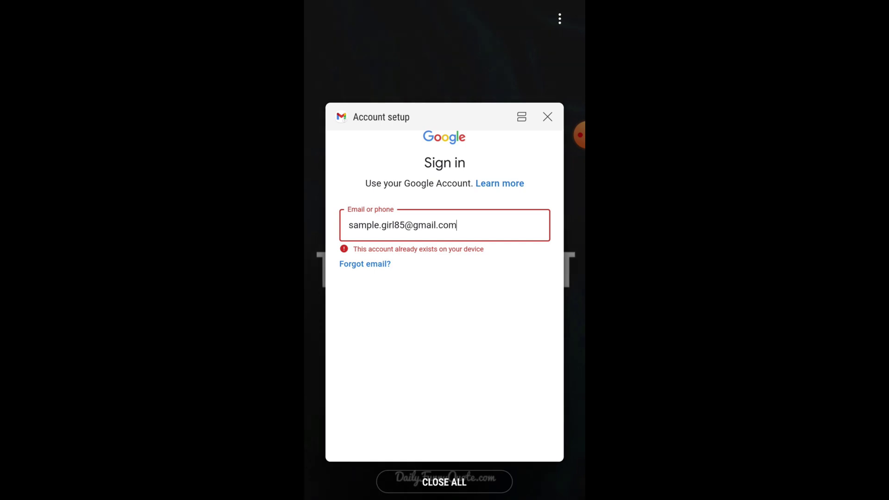
{"action": "left_click_drag", "start_coordinate": [445, 324], "coordinate": [324, 324]}
{"action": "left_click", "coordinate": [444, 250]}
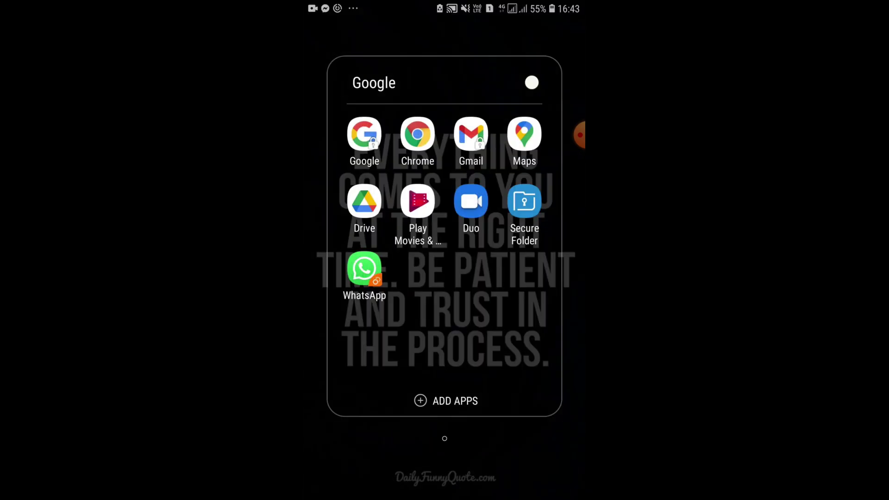